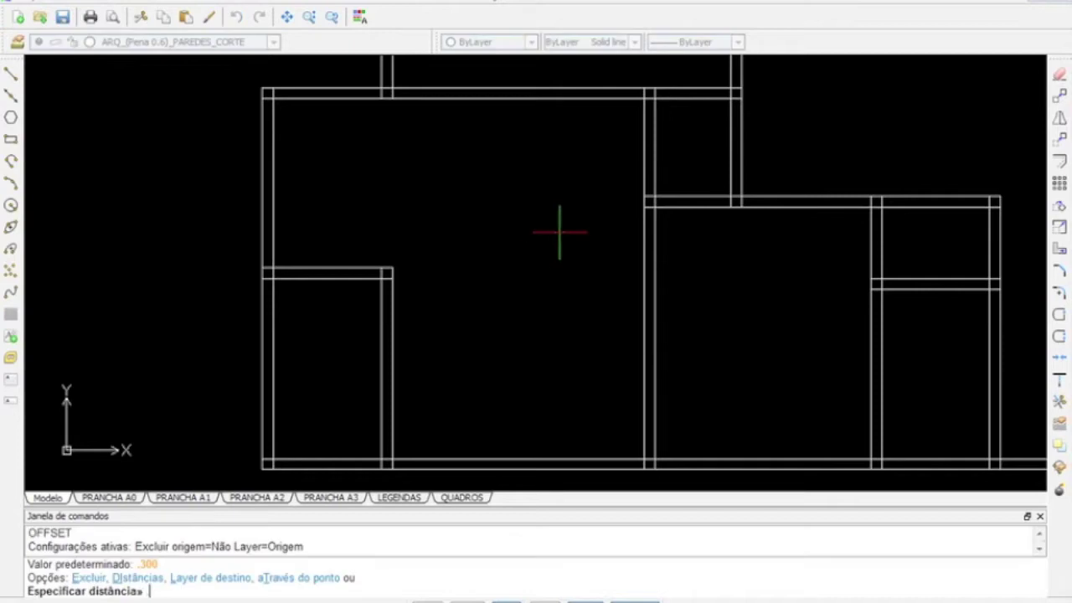
# Offset the upper wall's inner line 0.1 downward, and offset that copy another 0.8 downward to mark a doorway
pyautogui.click(616, 99)
pyautogui.click(607, 150)
pyautogui.press('Return')
pyautogui.press('Return')
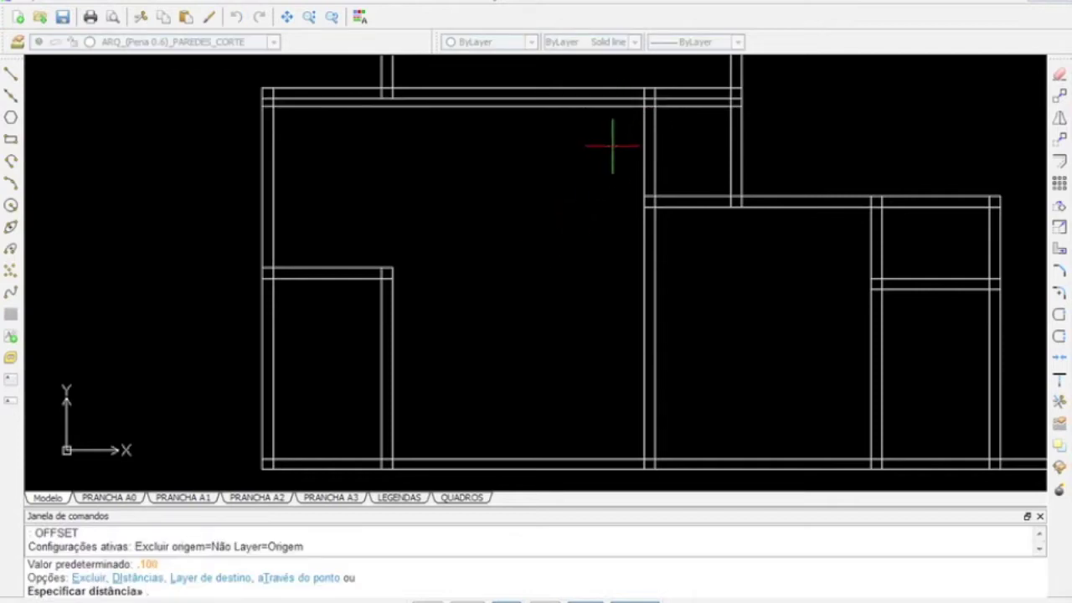
pyautogui.write('.8')
pyautogui.press('Return')
pyautogui.click(621, 107)
pyautogui.click(618, 142)
pyautogui.press('Return')
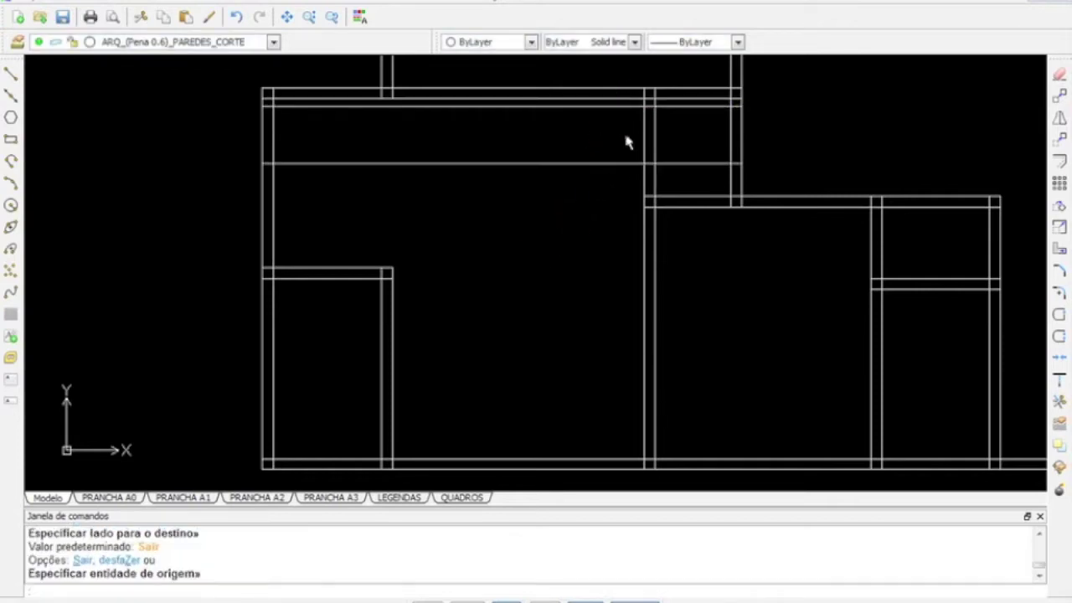
# Trim the interior vertical wall between the offset lines to open a 0.8 doorway, removing the excess offset lines
pyautogui.write('tr')
pyautogui.press('Return')
pyautogui.click(718, 99)
pyautogui.click(728, 99)
pyautogui.press('Return')
pyautogui.click(646, 144)
pyautogui.click(626, 107)
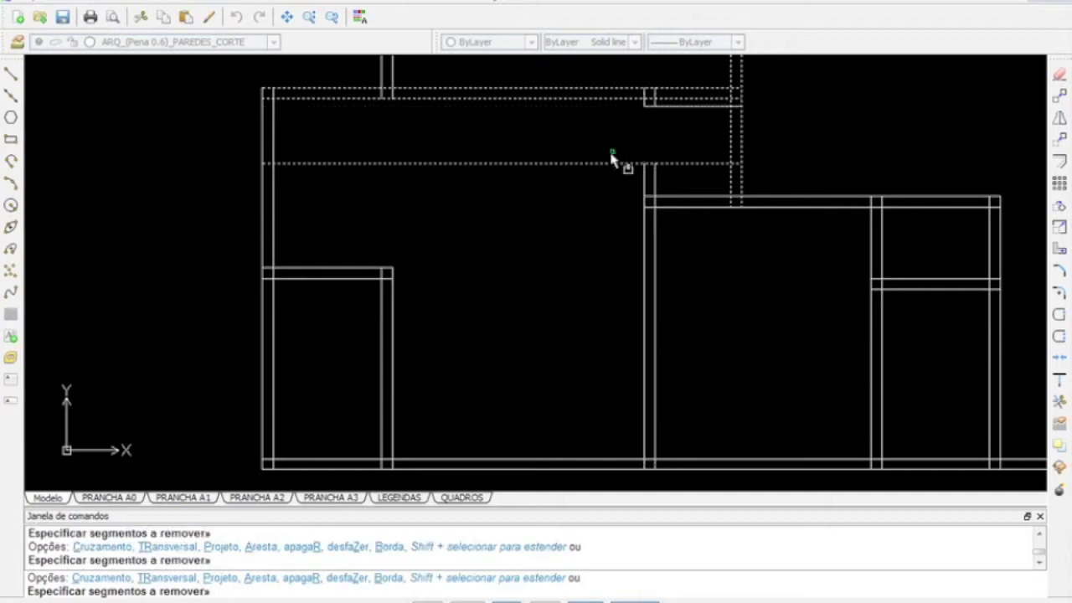
pyautogui.press('Return')
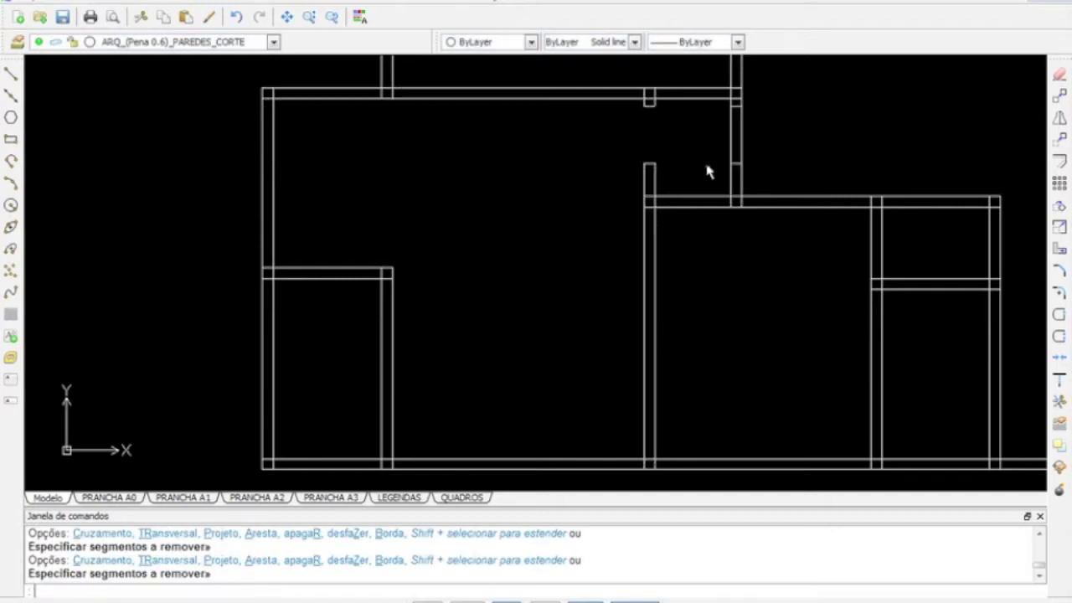
# Erase the two leftover offset segments inside the short vertical wall on the hall's far side
pyautogui.click(714, 190)
pyautogui.click(776, 108)
pyautogui.press('Escape')
pyautogui.write('e')
pyautogui.press('Return')
pyautogui.click(762, 175)
pyautogui.press('Return')
# Offset the right face of the central vertical wall 0.1 to the right
pyautogui.write('o')
pyautogui.press('Return')
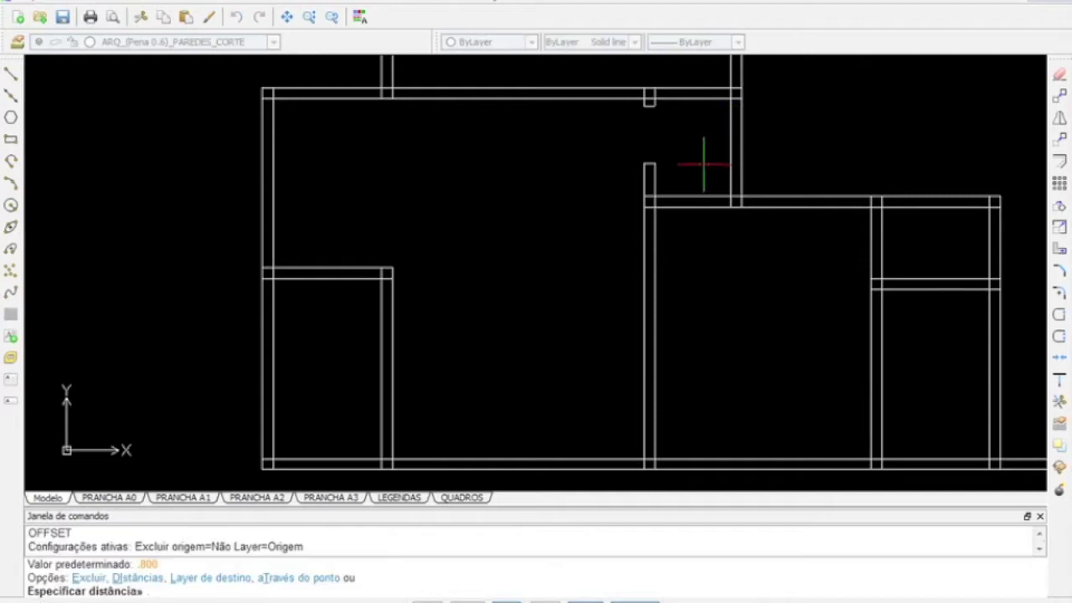
pyautogui.write('1')
pyautogui.press('Return')
pyautogui.click(658, 240)
pyautogui.click(689, 237)
# Offset the new line beside the central wall 0.8 to the right
pyautogui.press('Return')
pyautogui.press('Return')
pyautogui.write('80')
pyautogui.press('Return')
pyautogui.click(661, 237)
pyautogui.click(687, 226)
pyautogui.write('t')
pyautogui.press('Return')
pyautogui.press('Escape')
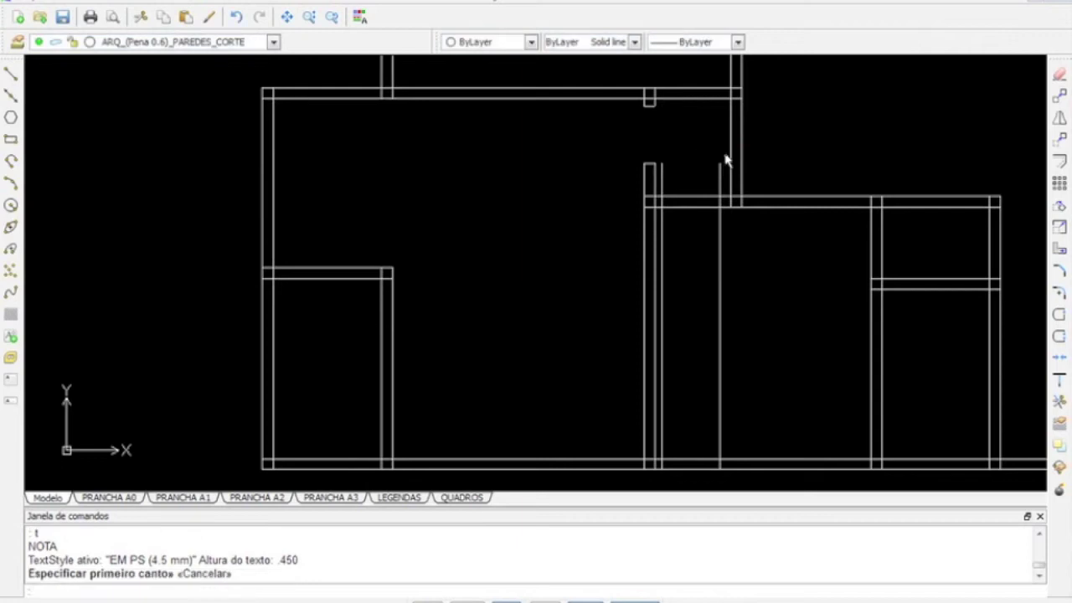
# Trim the horizontal wall below the hall to open a 0.8 doorway beside the central wall, removing the excess offset lines
pyautogui.write('tr')
pyautogui.press('Return')
pyautogui.click(770, 144)
pyautogui.click(641, 227)
pyautogui.press('Return')
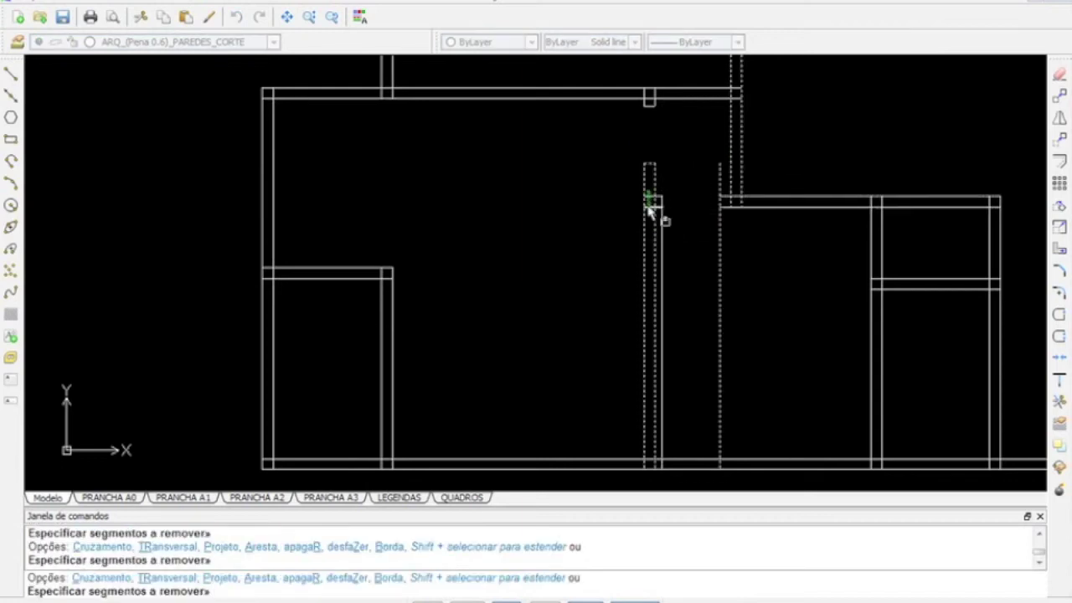
pyautogui.click(714, 228)
pyautogui.press('Return')
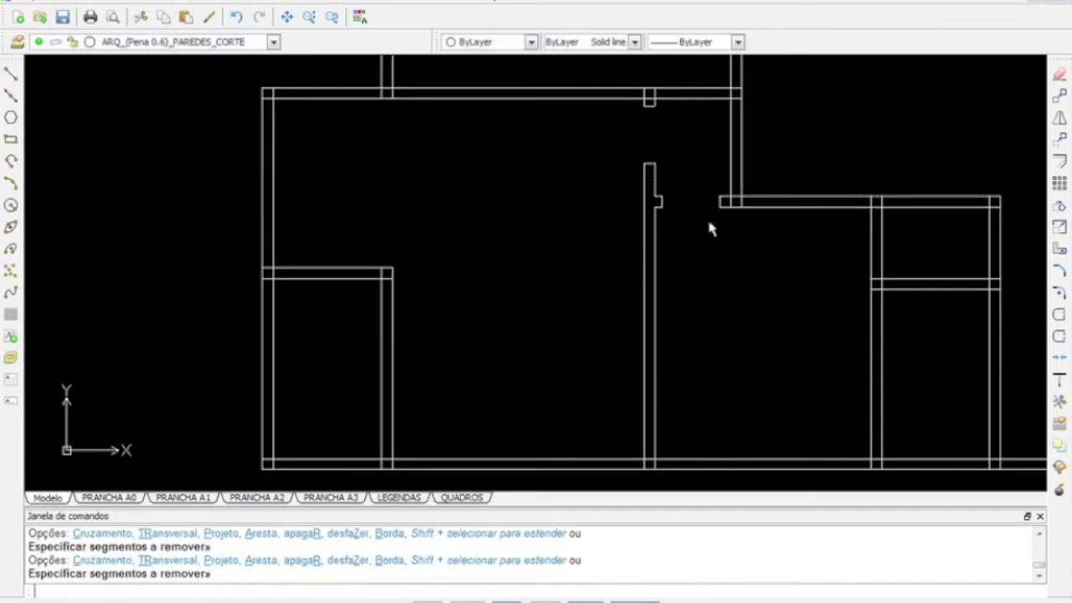
# Offset the inner face of the small lower-left room's right wall 0.1 to the left
pyautogui.write('o')
pyautogui.press('Return')
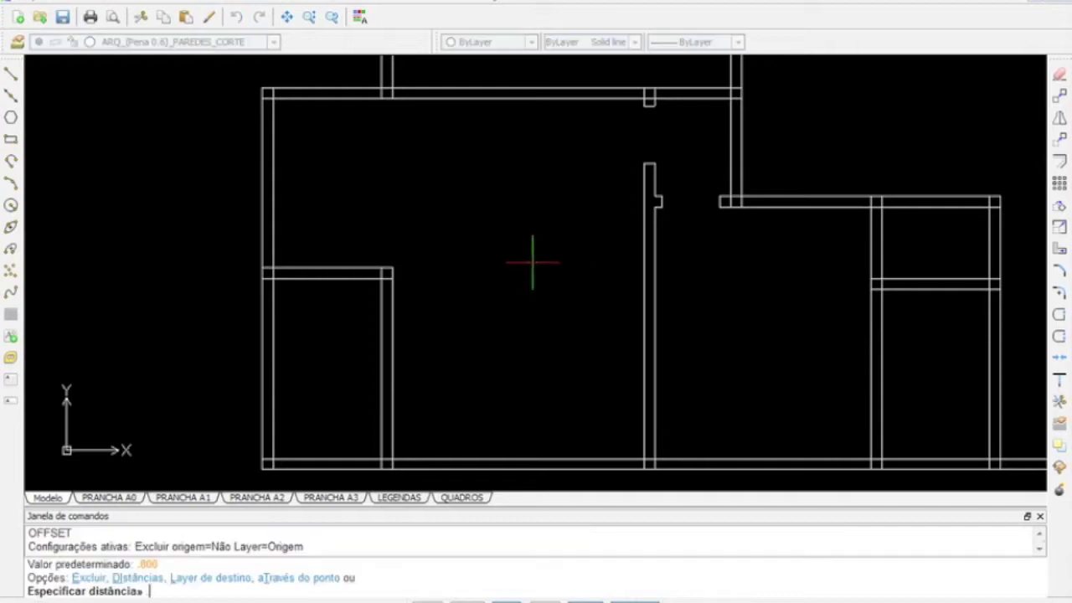
pyautogui.write('100')
pyautogui.press('Return')
pyautogui.click(383, 304)
pyautogui.click(347, 309)
# Offset the new line in the small lower-left room 0.6 to the left
pyautogui.press('Return')
pyautogui.press('Return')
pyautogui.write('.60')
pyautogui.press('Return')
pyautogui.click(375, 305)
pyautogui.click(347, 305)
pyautogui.press('Return')
# Trim the small lower-left room's upper wall between the offset lines to open a 0.6 doorway
pyautogui.write('tr')
pyautogui.press('Return')
pyautogui.click(360, 249)
pyautogui.click(349, 312)
pyautogui.click(374, 304)
pyautogui.press('Return')
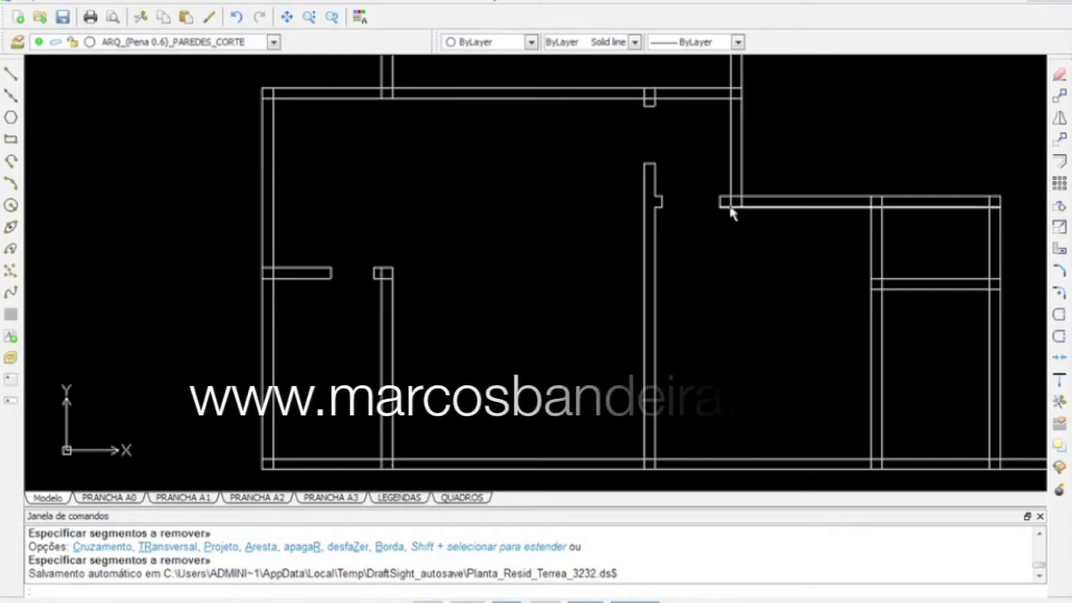
# Offset the upper line of the horizontal wall beyond the hall 1 unit upward
pyautogui.write('o')
pyautogui.press('Return')
pyautogui.write('1')
pyautogui.press('Return')
pyautogui.click(757, 201)
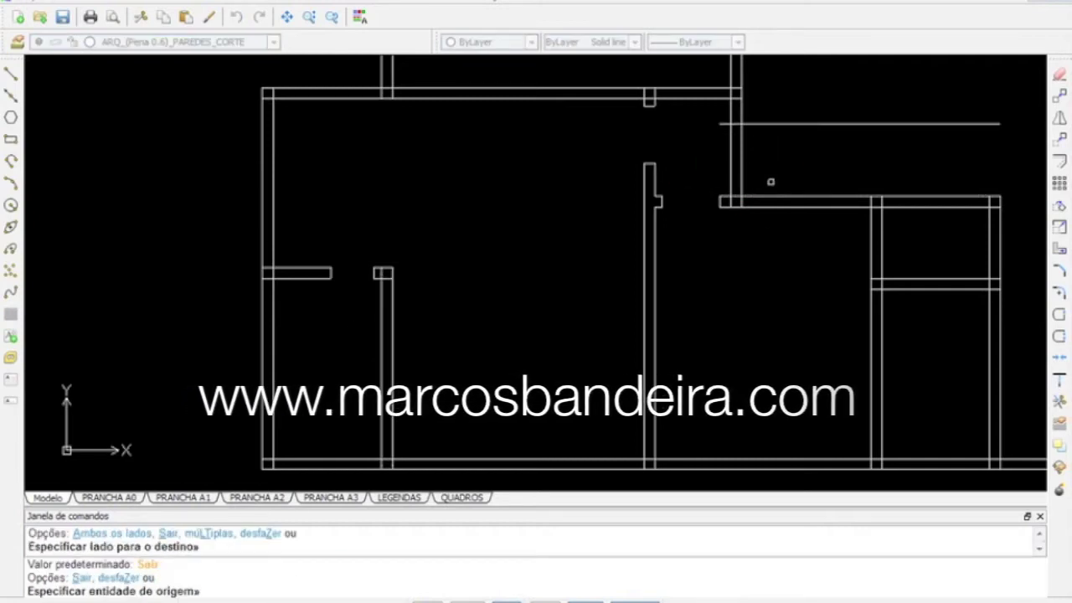
pyautogui.press('Return')
pyautogui.press('Escape')
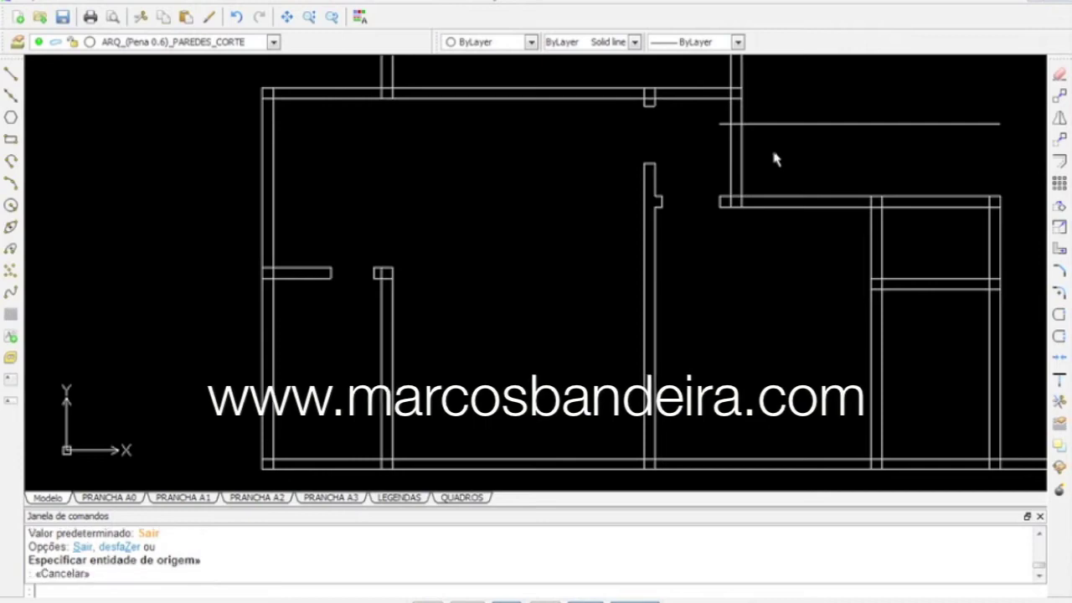
# Erase the last offset line
pyautogui.write('e')
pyautogui.press('Return')
pyautogui.write('l')
pyautogui.press('Return')
pyautogui.press('Return')
# Offset the upper line of the horizontal wall beyond the hall 0.8 upward
pyautogui.write('o')
pyautogui.press('Return')
pyautogui.write('.8')
pyautogui.press('Return')
pyautogui.click(774, 200)
pyautogui.click(777, 174)
pyautogui.write('p')
pyautogui.press('Return')
pyautogui.moveTo(788, 174); pyautogui.dragTo(460, 172)
pyautogui.press('Escape')
pyautogui.write('nota')
pyautogui.press('Return')
pyautogui.click(450, 109)
pyautogui.press('Escape')
# Trim the hall's short vertical wall below the offset line to open a 0.8 passage, removing the excess offset line
pyautogui.write('tr')
pyautogui.press('Return')
pyautogui.click(476, 86)
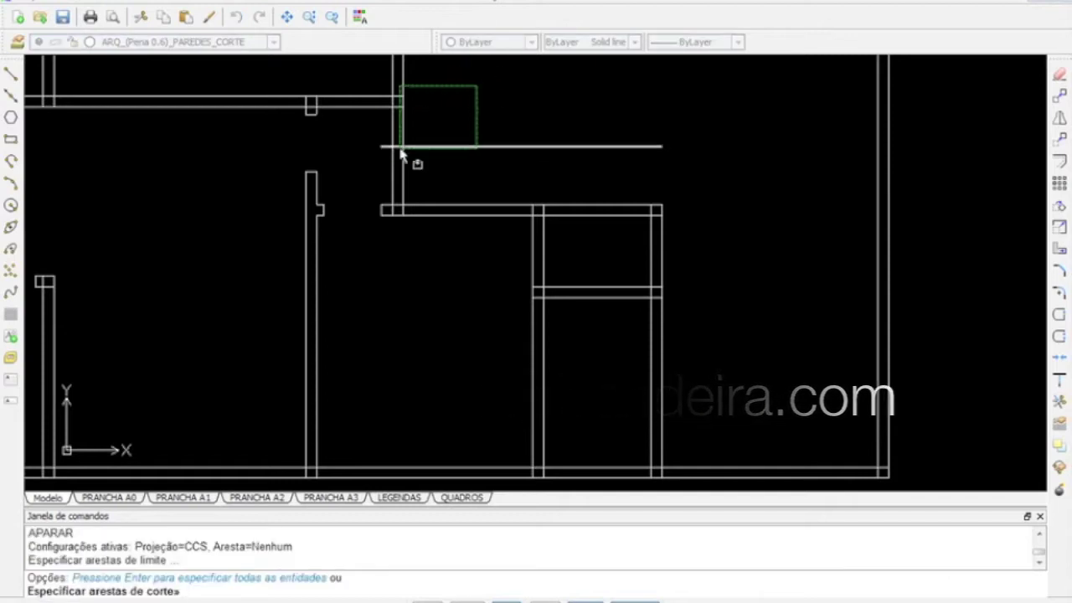
pyautogui.click(382, 159)
pyautogui.press('Return')
pyautogui.click(440, 147)
pyautogui.click(404, 174)
pyautogui.click(393, 180)
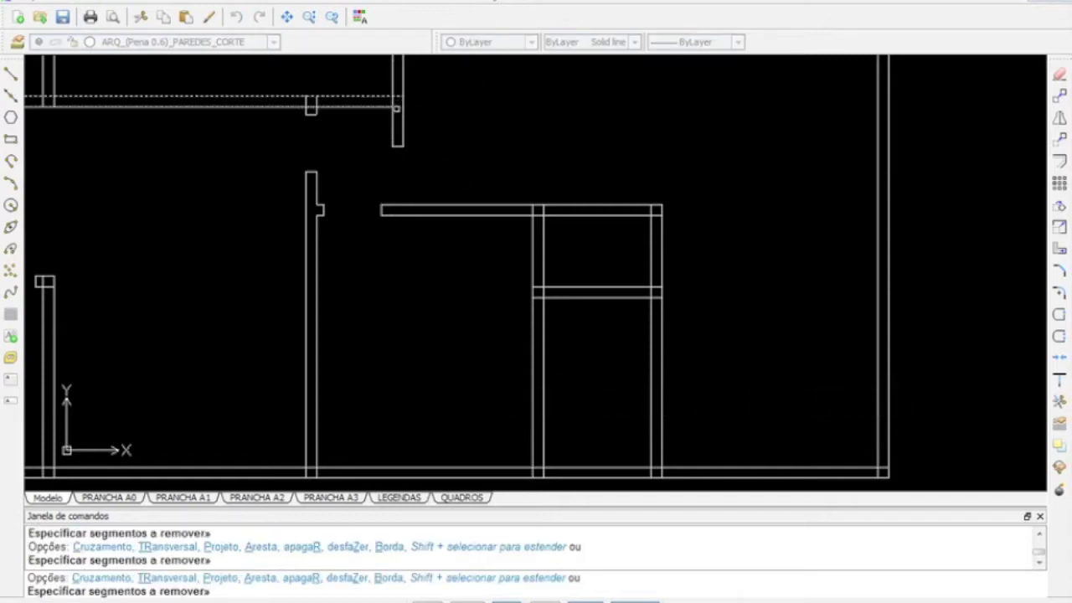
# Trim the crossing lines where the upper wall meets the two vertical walls, and save the drawing
pyautogui.click(396, 98)
pyautogui.press('Return')
pyautogui.press('Return')
pyautogui.click(351, 81)
pyautogui.click(272, 144)
pyautogui.press('Return')
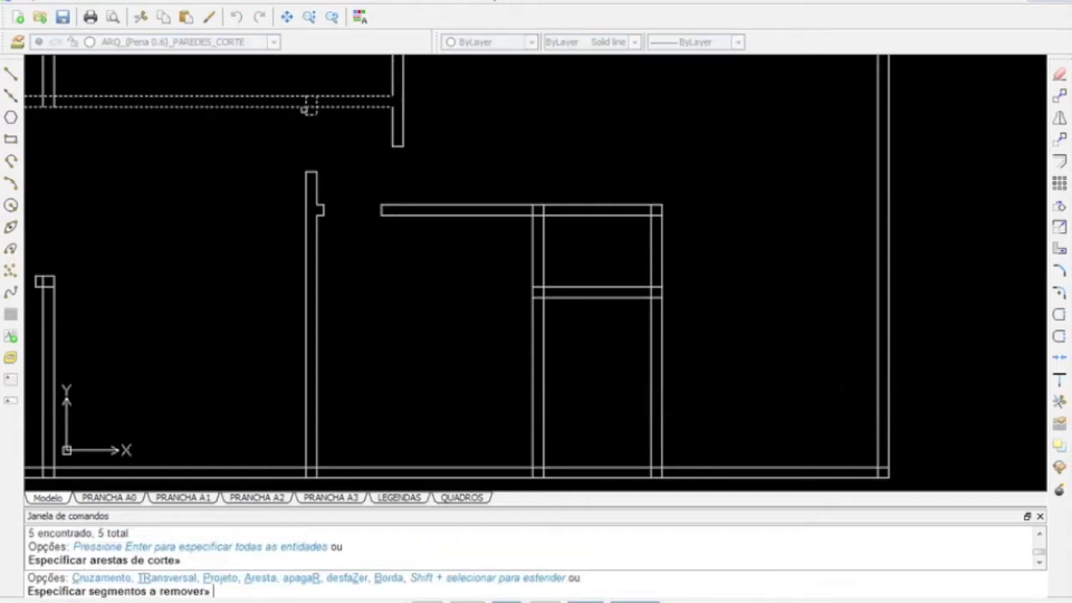
pyautogui.click(306, 103)
pyautogui.press('Escape')
pyautogui.hotkey('ctrl', 's')
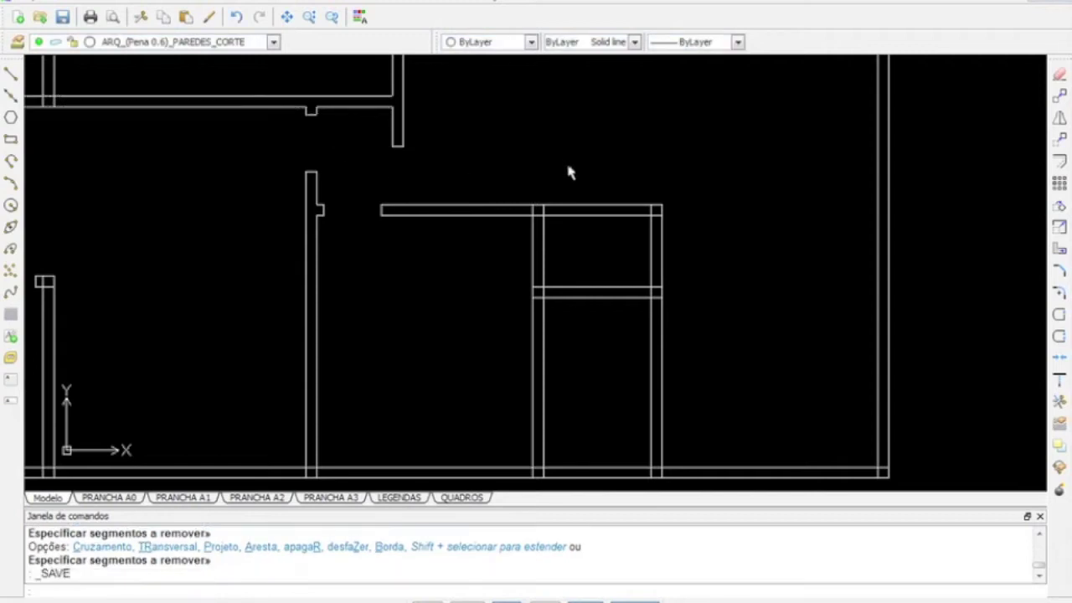
# Offset the right face of the vertical wall bordering the two small right-hand rooms 0.1 to the right
pyautogui.write('o')
pyautogui.press('Return')
pyautogui.write('0')
pyautogui.press('Return')
pyautogui.write('11')
pyautogui.press('Return')
pyautogui.click(545, 238)
pyautogui.press('Escape')
# Offset the new line in the small right-hand rooms 0.6 to the right
pyautogui.press('Return')
pyautogui.write('.6')
pyautogui.press('Return')
pyautogui.click(546, 237)
pyautogui.click(569, 242)
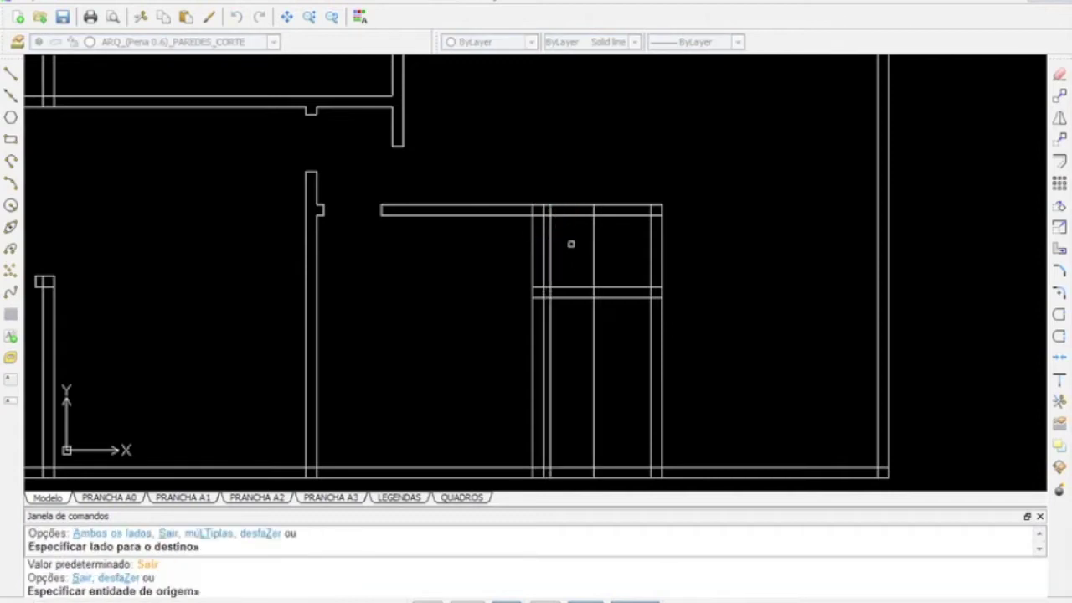
pyautogui.press('Escape')
# Trim the small upper-right room's top wall to open a 0.6 doorway, and clean up the adjoining wall corners
pyautogui.write('tr')
pyautogui.press('Return')
pyautogui.moveTo(691, 178); pyautogui.dragTo(499, 247)
pyautogui.press('Return')
pyautogui.moveTo(611, 233); pyautogui.dragTo(578, 250)
pyautogui.click(549, 242)
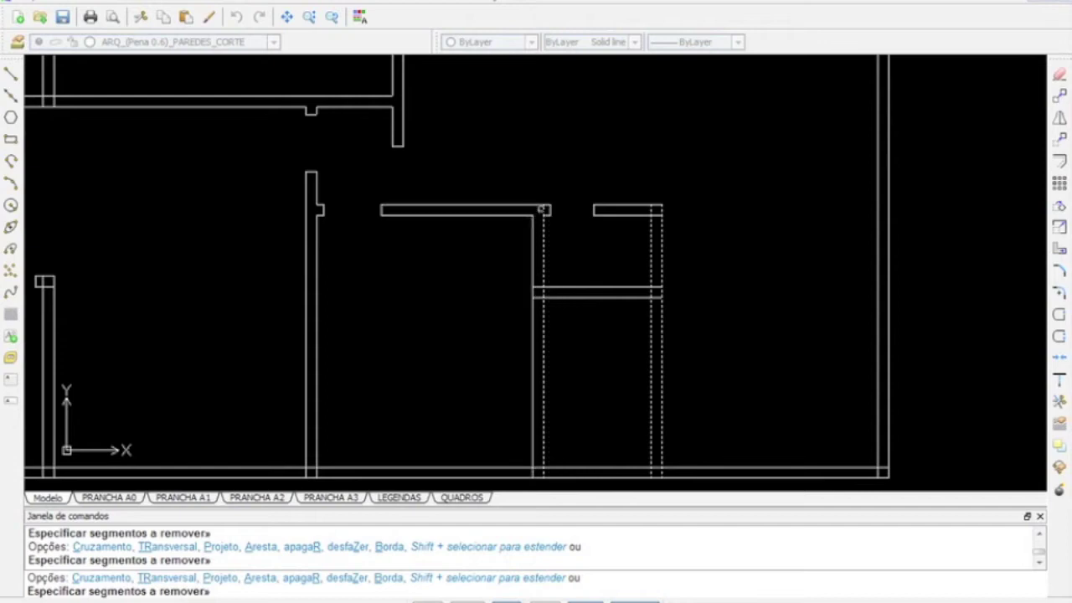
pyautogui.press('Return')
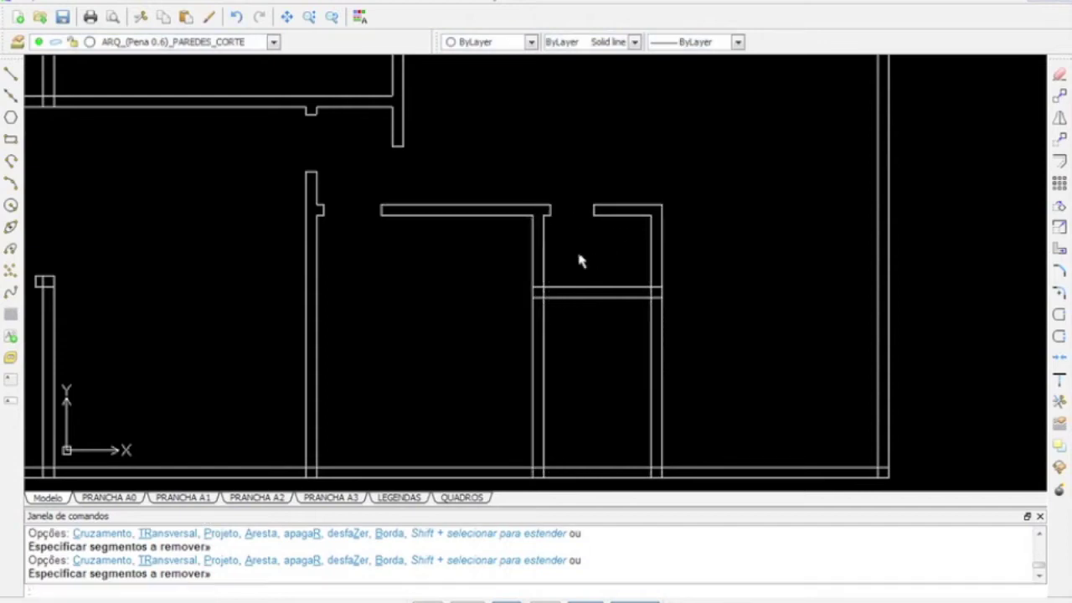
pyautogui.press('Return')
pyautogui.press('Escape')
pyautogui.write('o')
pyautogui.press('Return')
pyautogui.write('.1')
pyautogui.press('Return')
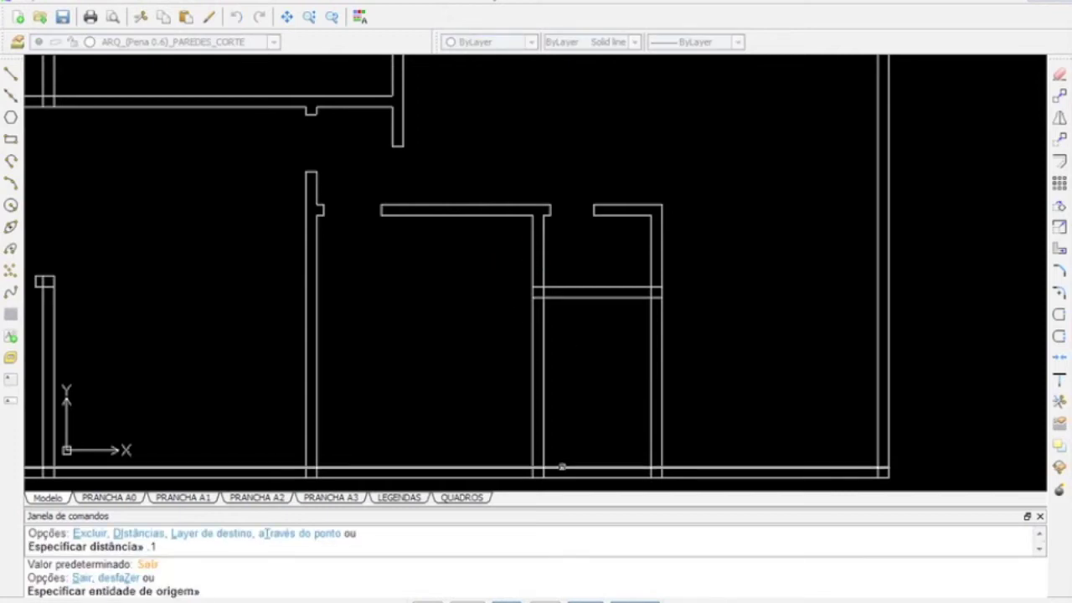
pyautogui.click(563, 466)
pyautogui.press('Escape')
# Offset the bottom wall's inner line 0.1 upward
pyautogui.press('Return')
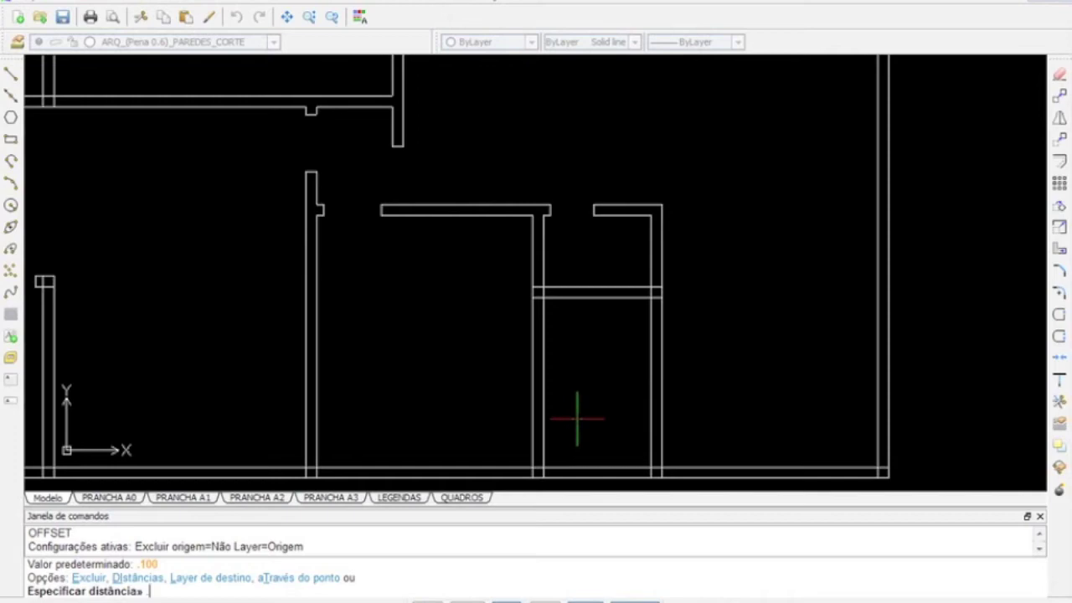
pyautogui.write('.1')
pyautogui.press('Return')
pyautogui.click(562, 463)
pyautogui.press('Escape')
# Offset the new line above the bottom wall 0.7 upward
pyautogui.press('Return')
pyautogui.write('.7')
pyautogui.press('Return')
pyautogui.click(571, 459)
pyautogui.click(576, 424)
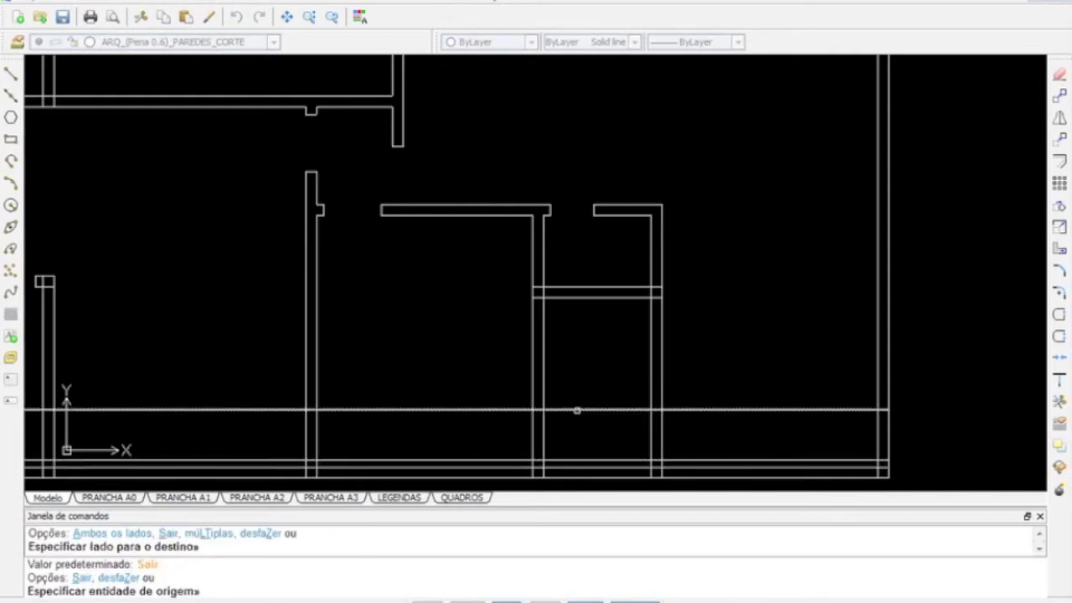
pyautogui.press('Return')
# Trim the wall between the central room and the small lower-right room to open a 0.7 doorway, cleaning up the adjoining wall junctions
pyautogui.write('tr')
pyautogui.press('Return')
pyautogui.click(709, 270)
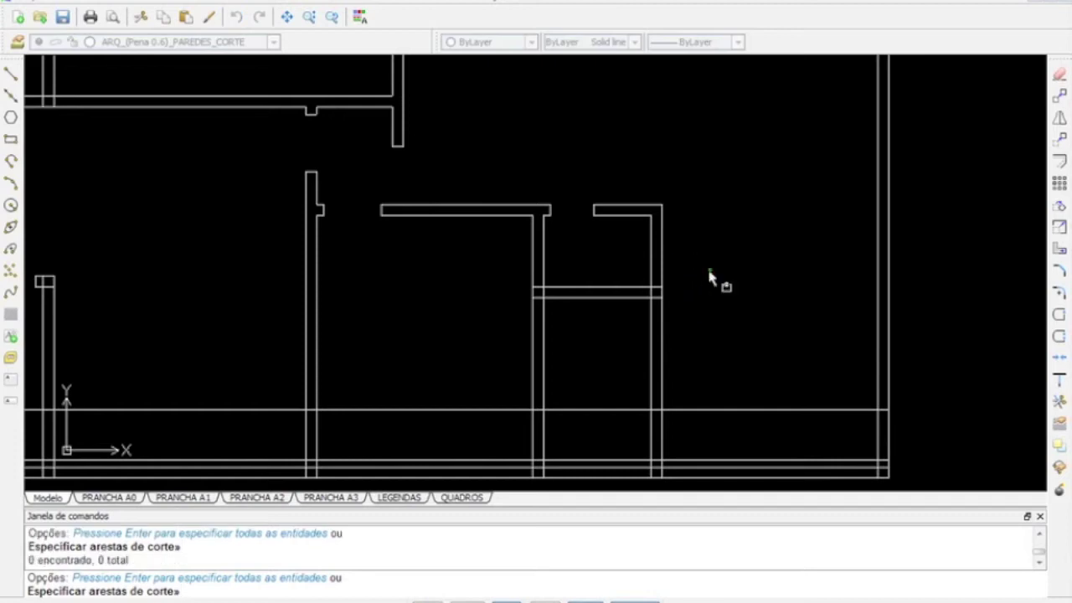
pyautogui.click(501, 478)
pyautogui.press('Return')
pyautogui.click(521, 389)
pyautogui.click(492, 426)
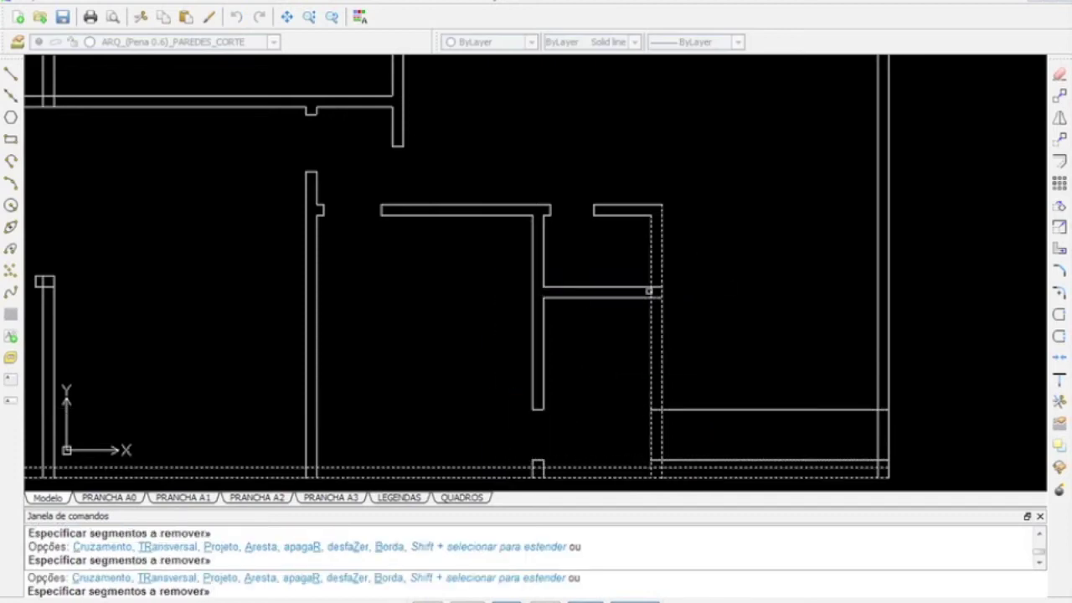
pyautogui.press('Return')
# Erase the two leftover offset lines to the right of the small lower-right room
pyautogui.write('e')
pyautogui.press('Return')
pyautogui.click(716, 410)
pyautogui.click(699, 458)
pyautogui.press('Return')
pyautogui.write('z')
pyautogui.press('Return')
pyautogui.write('e')
pyautogui.press('Return')
pyautogui.press('Escape')
pyautogui.press('Escape')
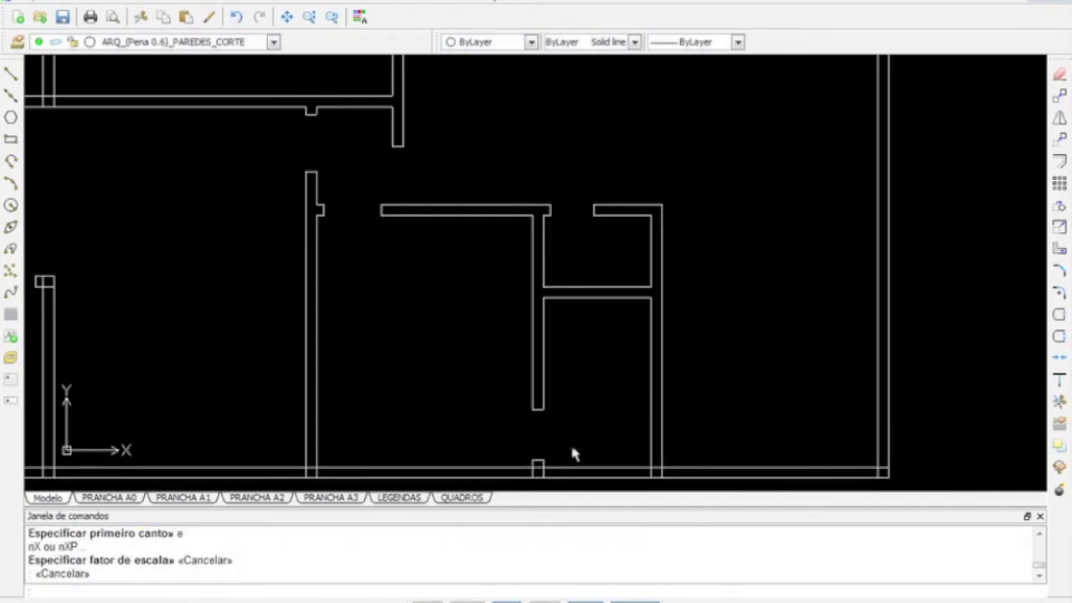
pyautogui.write('o')
pyautogui.press('Return')
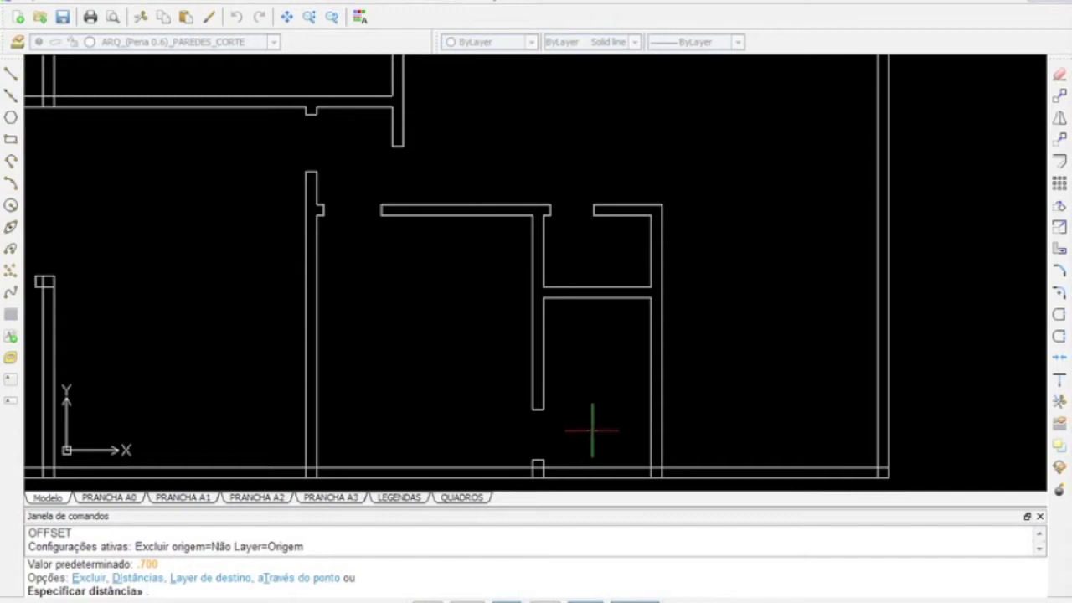
pyautogui.press('Escape')
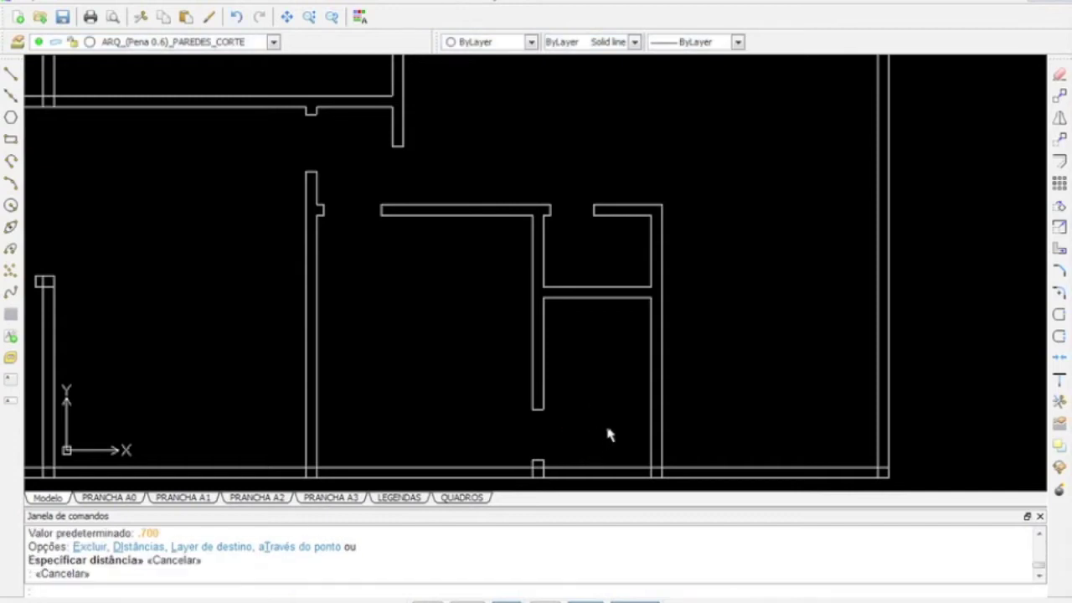
pyautogui.write('z')
pyautogui.press('Return')
pyautogui.write('e')
pyautogui.press('Return')
pyautogui.press('Escape')
pyautogui.press('Escape')
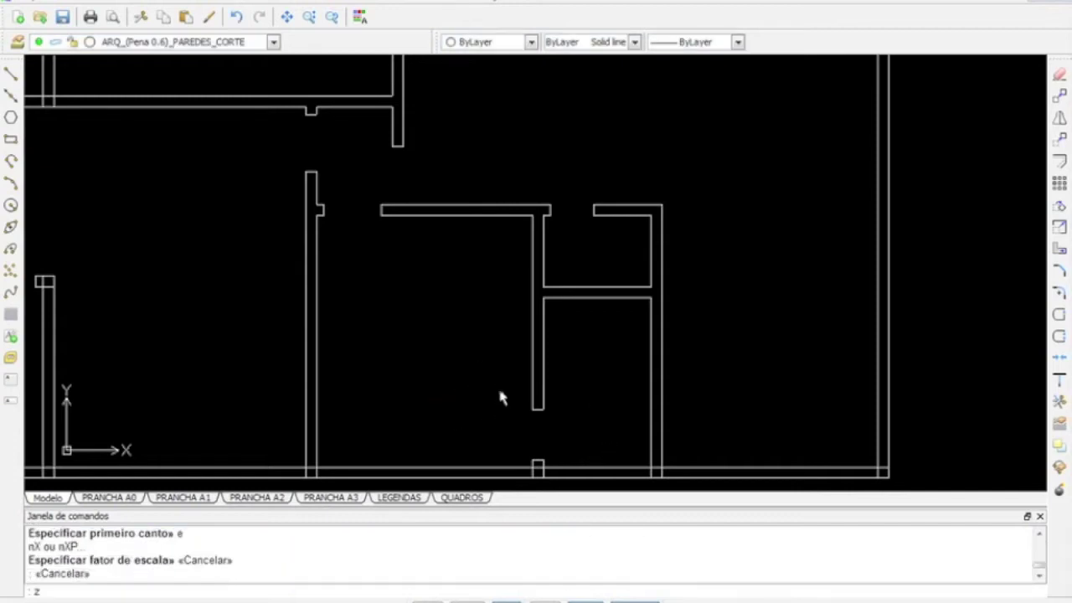
# Offset the upper line of the wall below the upper-left room a short distance upward
pyautogui.press('z')
pyautogui.press('Return')
pyautogui.write('aj')
pyautogui.press('Return')
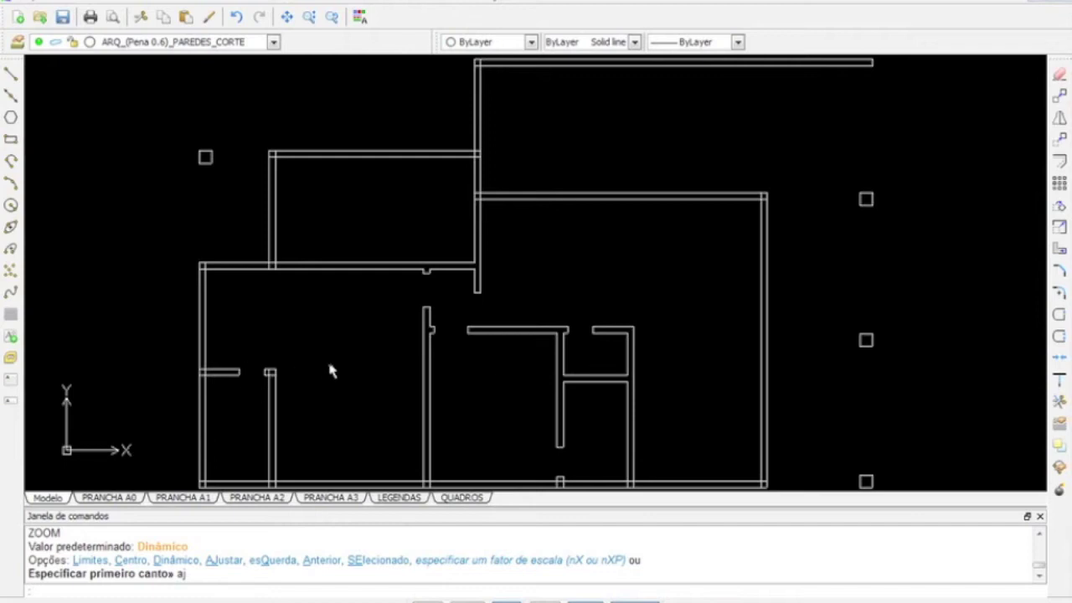
pyautogui.write('z')
pyautogui.press('Return')
pyautogui.click(567, 119)
pyautogui.click(176, 343)
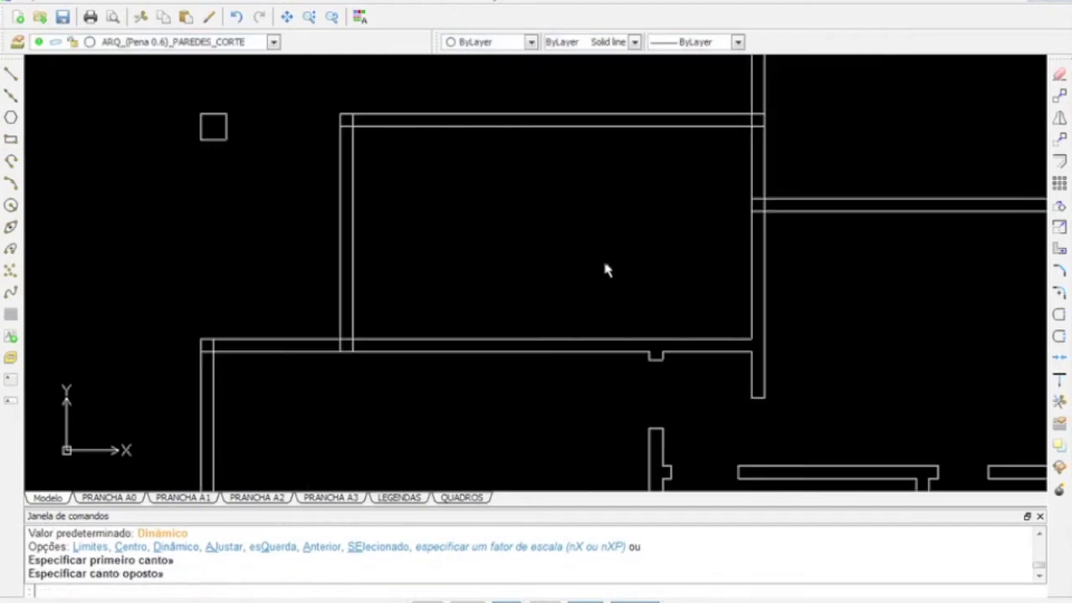
pyautogui.write('o')
pyautogui.press('Return')
pyautogui.write('.8')
pyautogui.press('Return')
pyautogui.click(726, 338)
pyautogui.click(711, 304)
# Offset the new line in the upper-left room 0.8 upward
pyautogui.press('Return')
pyautogui.press('Return')
pyautogui.write('.8')
pyautogui.press('Return')
pyautogui.click(692, 332)
pyautogui.click(745, 281)
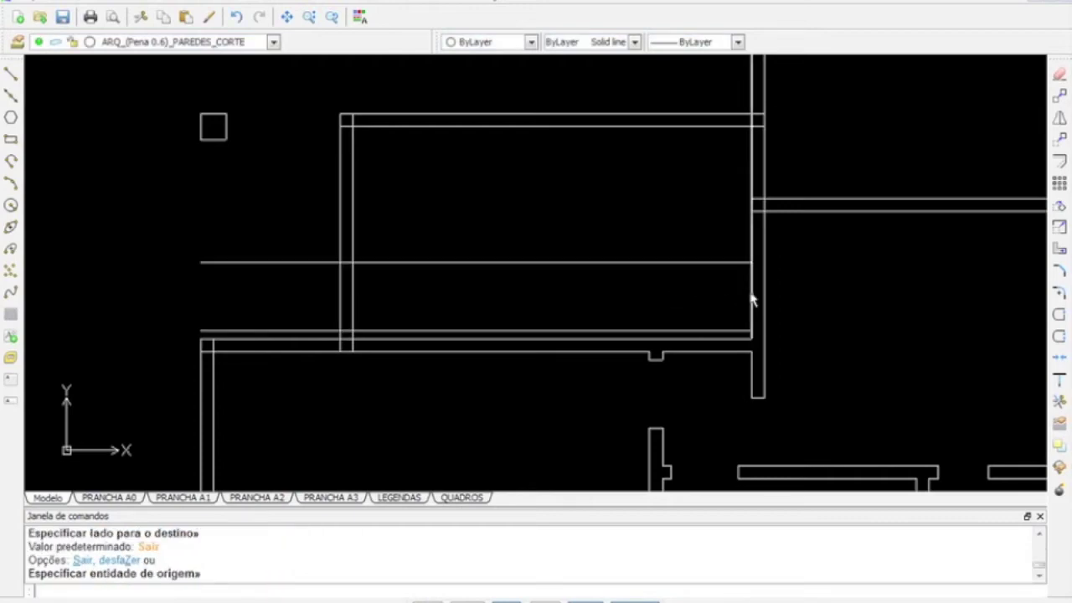
# Extend both new horizontal lines to the far line of the upper-left room's right wall
pyautogui.press('Escape')
pyautogui.write('ex')
pyautogui.press('Return')
pyautogui.click(763, 281)
pyautogui.press('Return')
pyautogui.click(736, 263)
pyautogui.click(741, 331)
# Trim the upper-left room's two side walls and the excess offset lines to open a 0.8 doorway in each wall
pyautogui.write('tr')
pyautogui.press('Return')
pyautogui.moveTo(813, 251); pyautogui.dragTo(275, 387)
pyautogui.press('Return')
pyautogui.moveTo(811, 283); pyautogui.dragTo(321, 324)
pyautogui.click(308, 262)
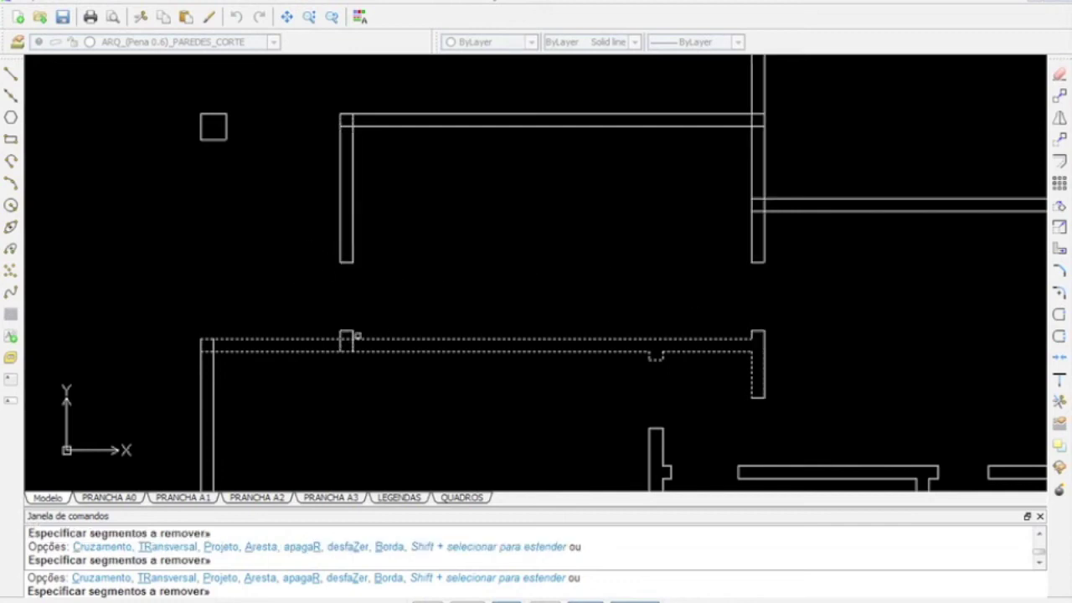
# Trim the overlapping lines at the wall corner and the door stub below the upper-left room
pyautogui.press('Return')
pyautogui.press('Return')
pyautogui.moveTo(399, 256); pyautogui.dragTo(151, 403)
pyautogui.press('Return')
pyautogui.click(207, 350)
pyautogui.click(213, 344)
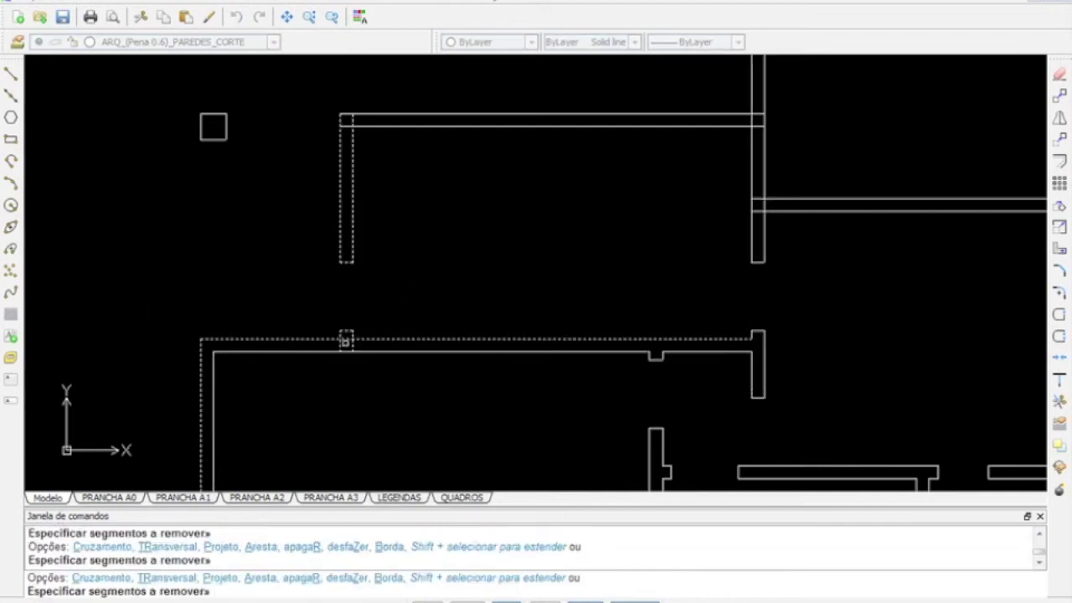
pyautogui.press('Return')
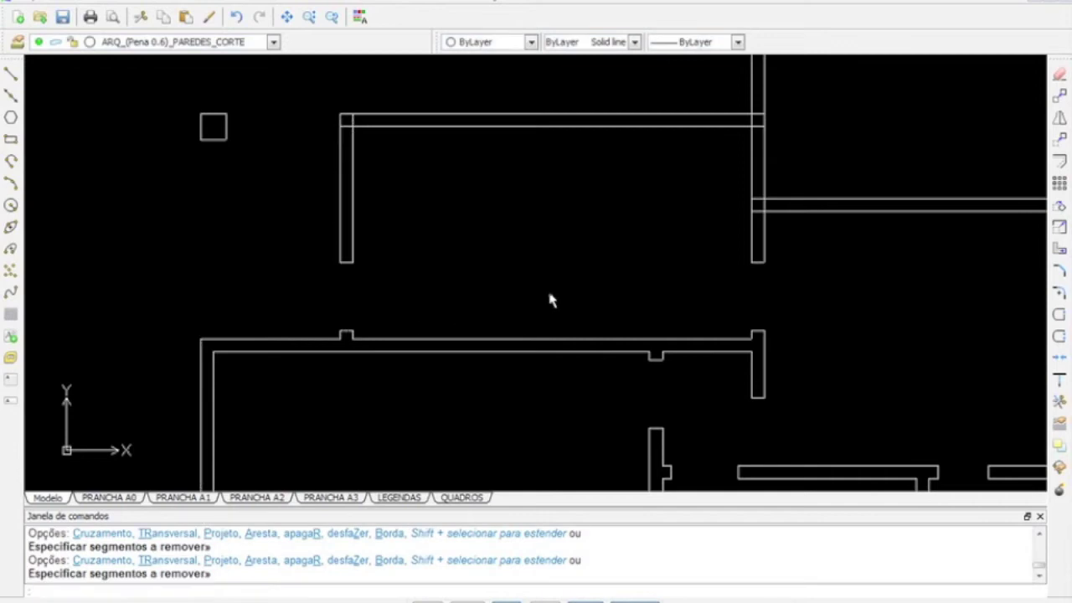
# Offset the lower line of the large right-hand room's top wall downward, and offset the copy downward again to mark a doorway
pyautogui.write('p')
pyautogui.press('Return')
pyautogui.moveTo(852, 262)
pyautogui.mouseDown()
pyautogui.moveTo(594, 304)
pyautogui.moveTo(608, 344)
pyautogui.mouseUp()
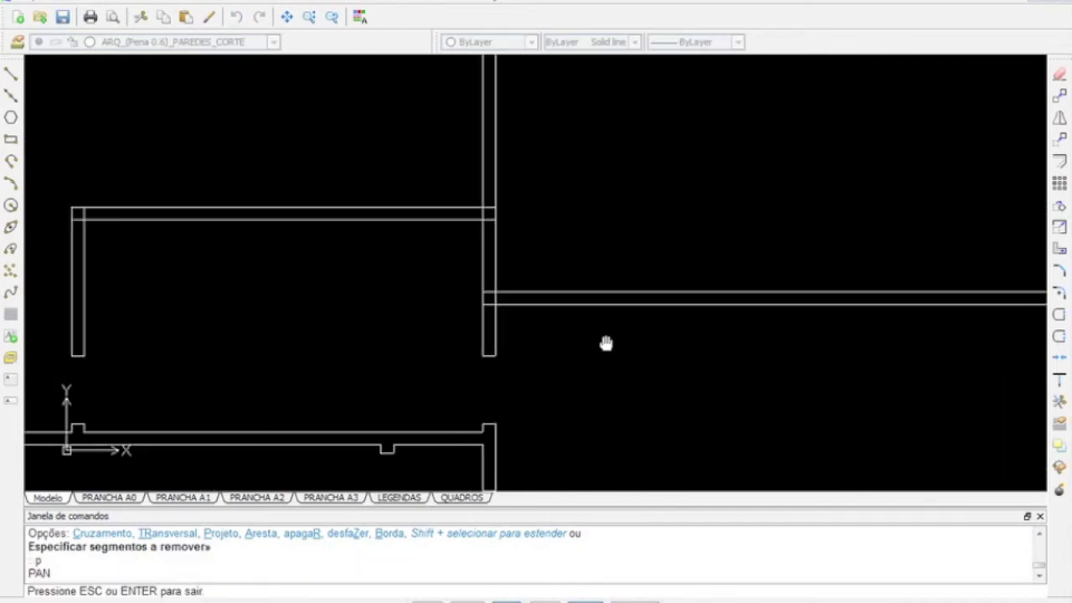
pyautogui.press('Escape')
pyautogui.write('z')
pyautogui.press('Return')
pyautogui.press('Return')
pyautogui.moveTo(610, 292); pyautogui.dragTo(601, 407)
pyautogui.press('Escape')
pyautogui.moveTo(707, 300)
pyautogui.mouseDown(button='middle')
pyautogui.moveTo(511, 282)
pyautogui.moveTo(505, 223)
pyautogui.mouseUp(button='middle')
pyautogui.press('Escape')
pyautogui.write('o')
pyautogui.press('Return')
pyautogui.press('Return')
pyautogui.click(646, 218)
pyautogui.press('Escape')
pyautogui.press('Return')
pyautogui.write('5')
pyautogui.press('Return')
pyautogui.click(645, 219)
pyautogui.click(644, 249)
pyautogui.press('Escape')
# Trim the large room's right exterior wall between the offset lines to open a doorway, and clean up its upper corner
pyautogui.write('tr')
pyautogui.press('Return')
pyautogui.moveTo(718, 193); pyautogui.dragTo(651, 294)
pyautogui.press('Return')
pyautogui.moveTo(706, 243); pyautogui.dragTo(653, 256)
pyautogui.click(650, 223)
pyautogui.click(648, 283)
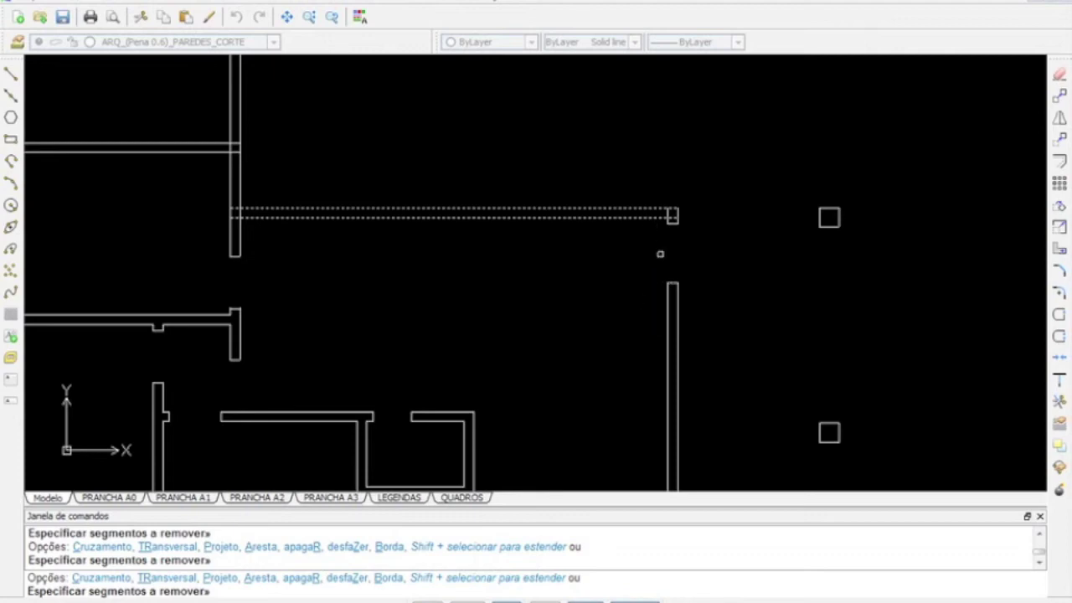
pyautogui.press('Escape')
# Fillet the inner wall lines at the upper-left corner of the topmost space into a clean corner
pyautogui.write('z')
pyautogui.press('Return')
pyautogui.press('Escape')
pyautogui.write('z')
pyautogui.press('Return')
pyautogui.write('aj')
pyautogui.press('Return')
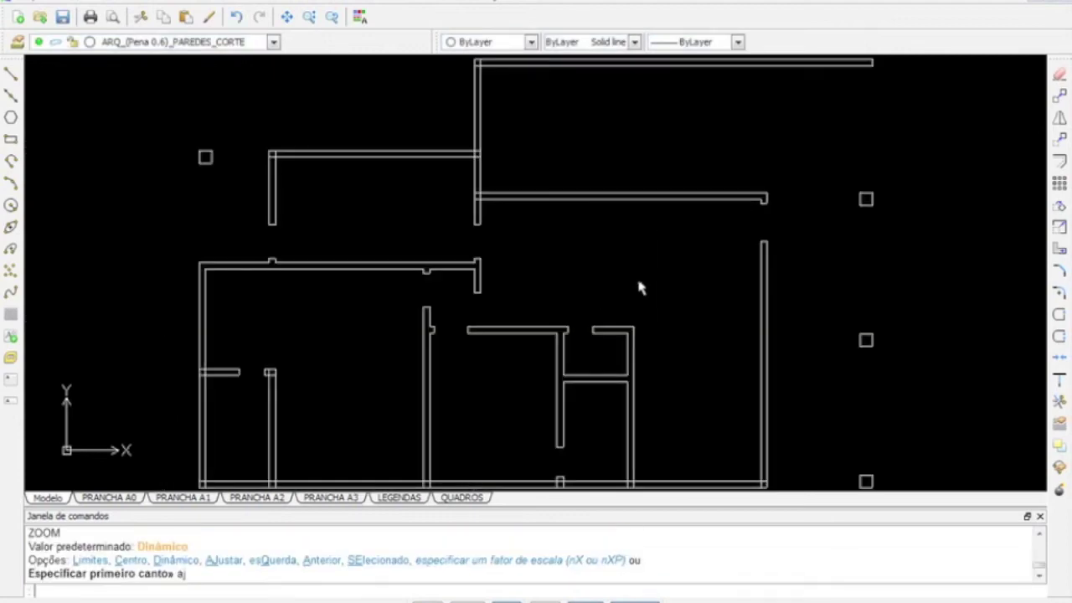
pyautogui.write('f')
pyautogui.press('Return')
pyautogui.click(478, 74)
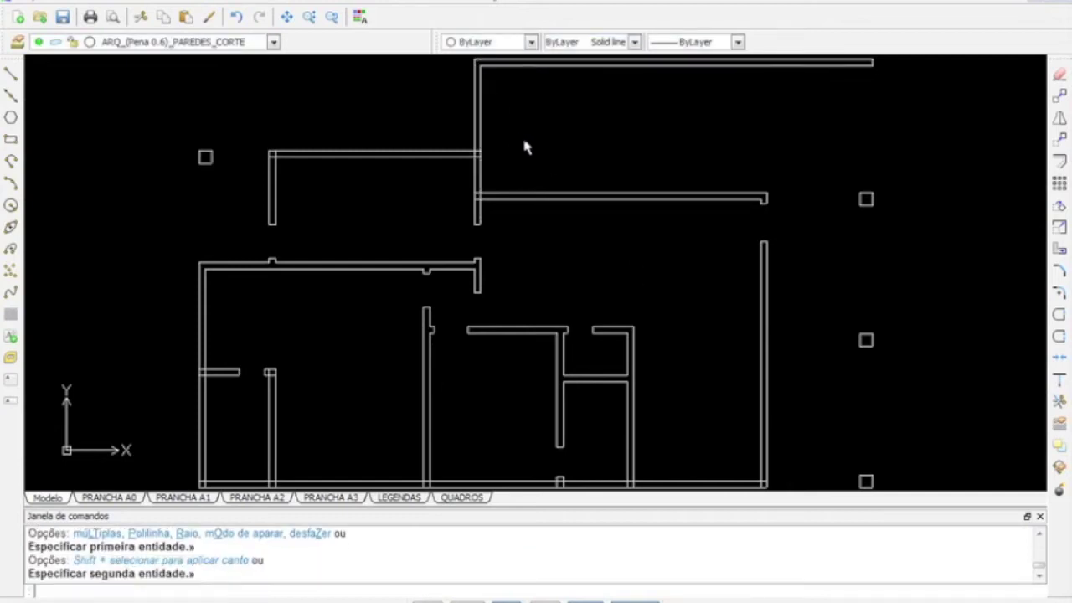
# Trim the overlapping lines where the upper-left room's and large room's top walls meet their shared vertical wall
pyautogui.write('z')
pyautogui.press('Return')
pyautogui.click(567, 121)
pyautogui.click(162, 419)
pyautogui.write('tr')
pyautogui.press('Return')
pyautogui.click(758, 87)
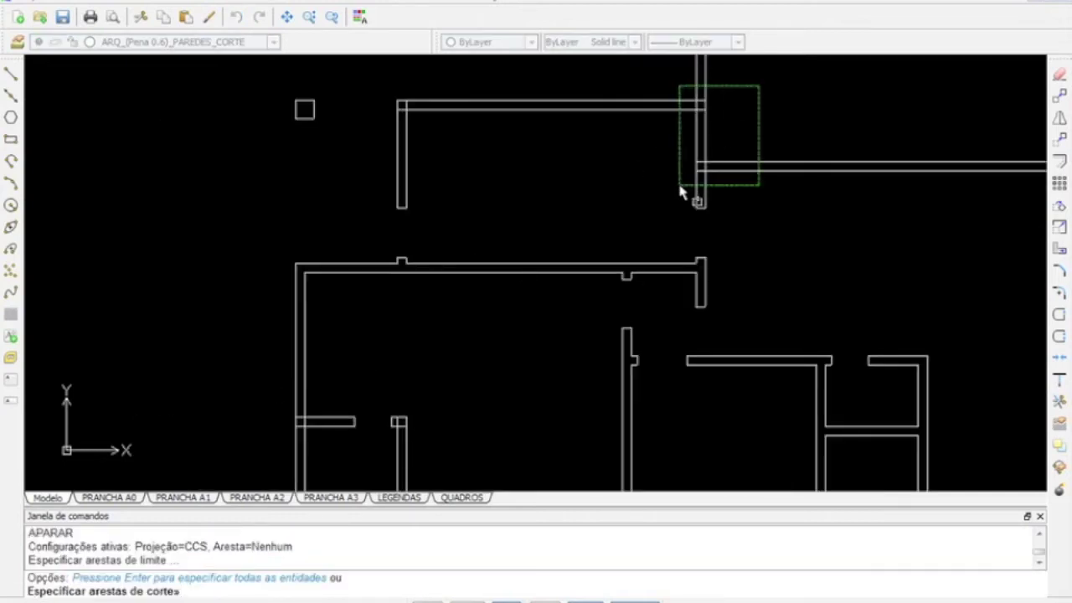
pyautogui.click(680, 185)
pyautogui.press('Return')
pyautogui.click(697, 105)
pyautogui.click(701, 99)
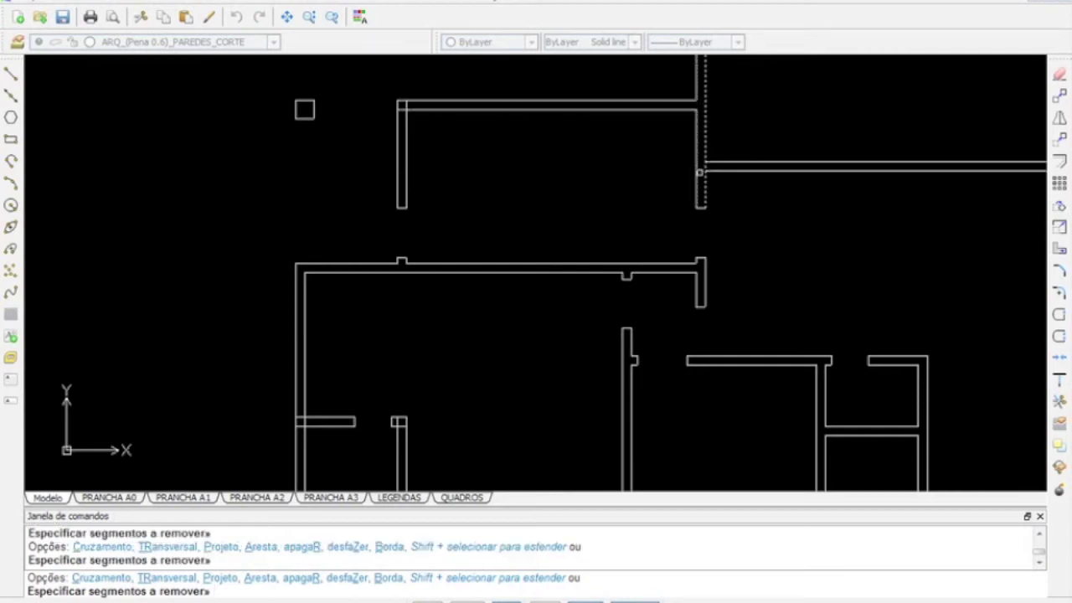
pyautogui.click(298, 422)
pyautogui.press('Return')
# Trim the overlapping lines where the small lower-left room's top wall meets its two side walls
pyautogui.press('Return')
pyautogui.click(390, 369)
pyautogui.click(249, 456)
pyautogui.click(450, 375)
pyautogui.click(256, 443)
pyautogui.press('Return')
pyautogui.click(303, 422)
pyautogui.click(400, 422)
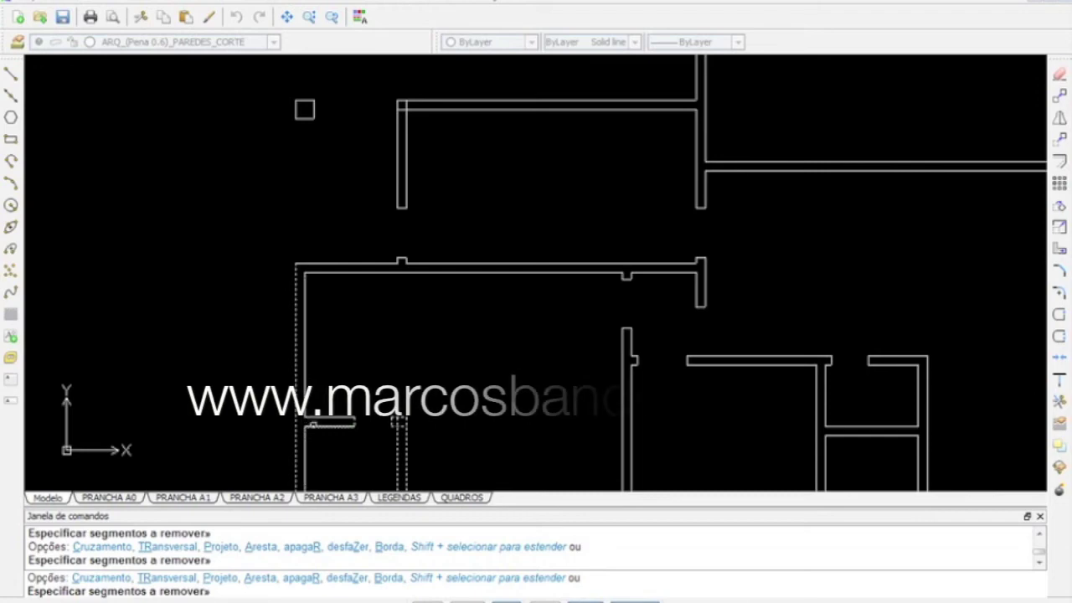
pyautogui.press('Escape')
pyautogui.press('Escape')
# Fillet the inner wall lines at the upper-left room's top-left corner into a clean corner
pyautogui.write('f')
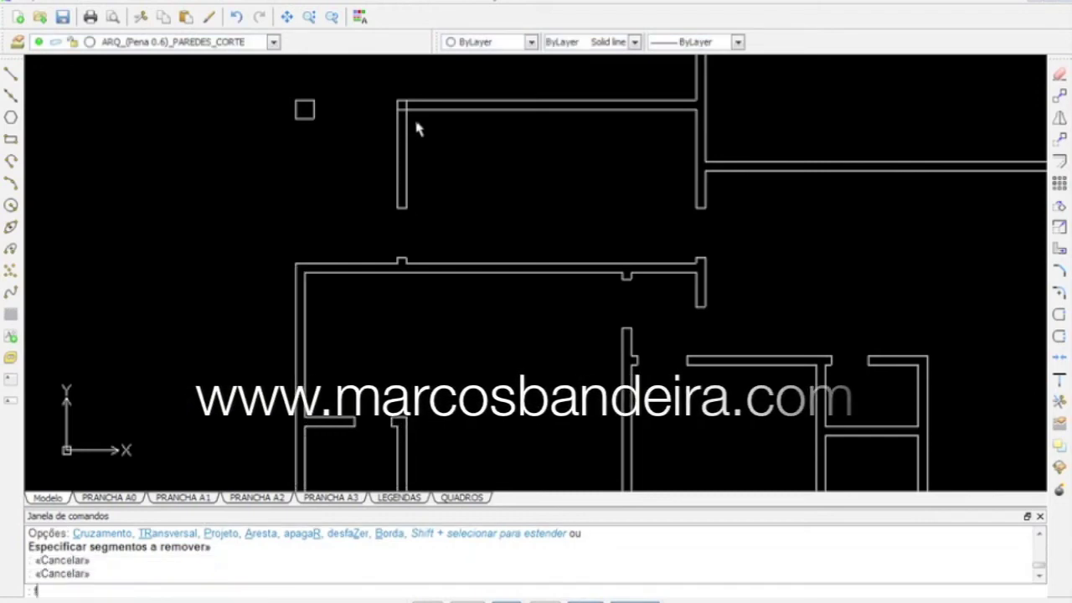
pyautogui.press('Return')
pyautogui.click(407, 125)
pyautogui.click(419, 109)
pyautogui.write('z')
pyautogui.press('Return')
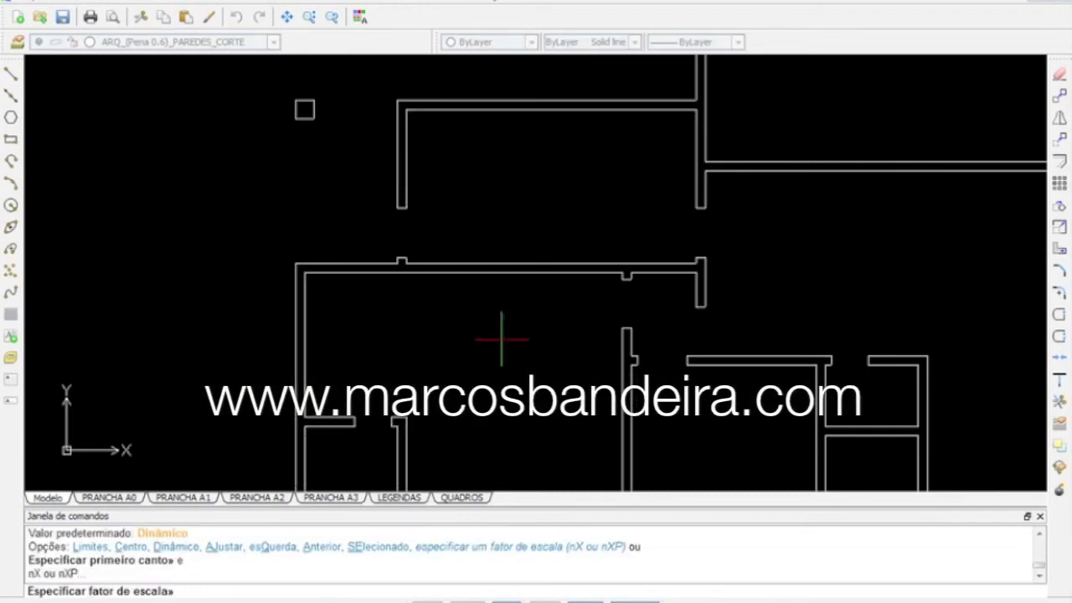
pyautogui.press('Escape')
pyautogui.press('Escape')
# Trim the overlapping lines where the interior walls, the door stub and the left exterior wall meet the bottom wall
pyautogui.write('z')
pyautogui.press('Return')
pyautogui.write('aj')
pyautogui.press('Return')
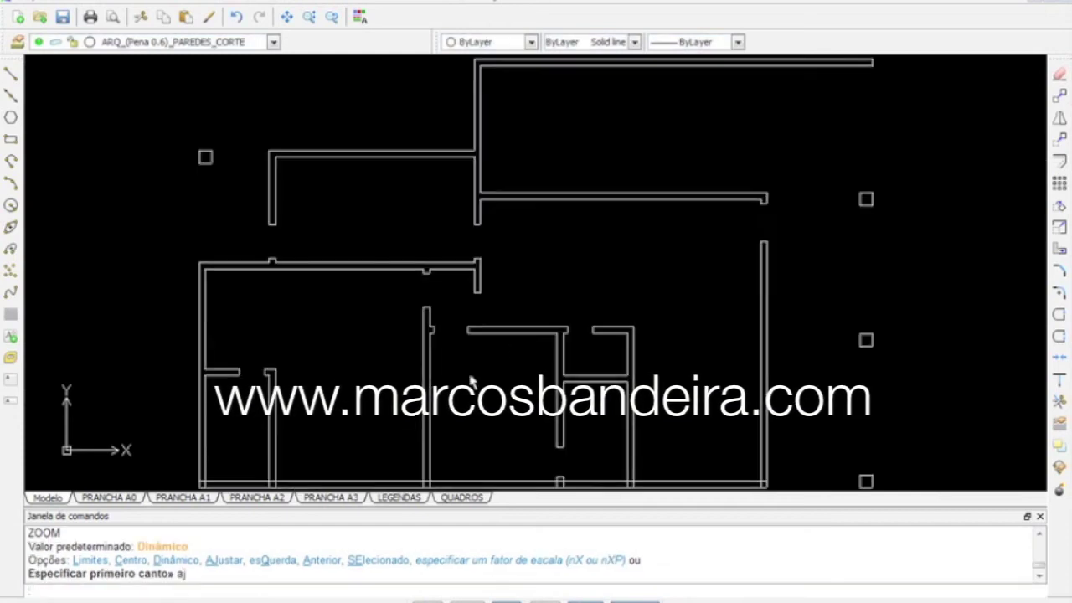
pyautogui.write('z')
pyautogui.press('Return')
pyautogui.click(674, 350)
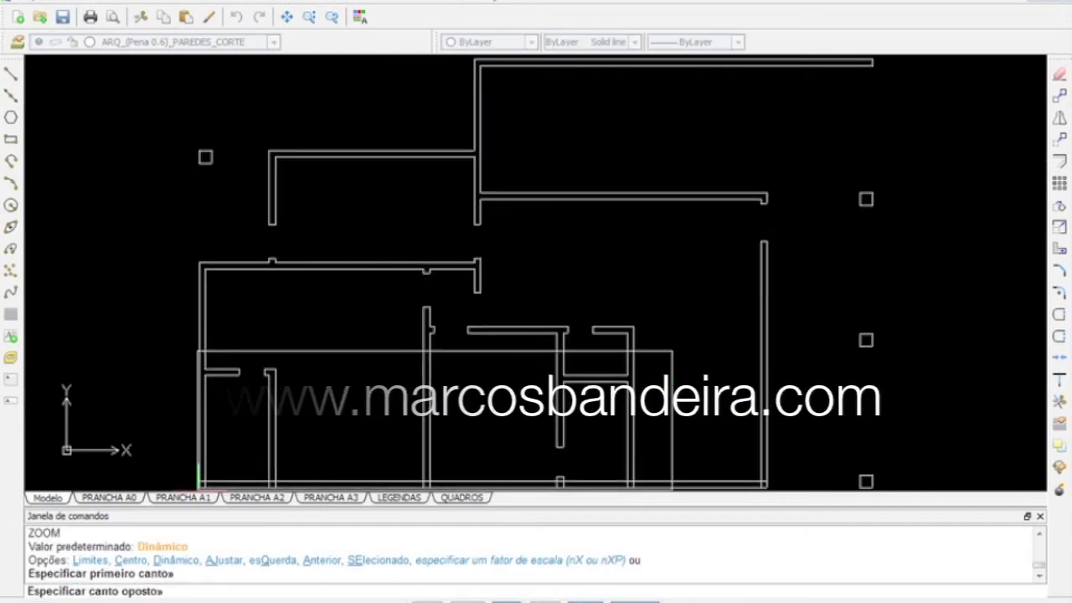
pyautogui.click(191, 489)
pyautogui.write('tr')
pyautogui.press('Return')
pyautogui.click(988, 250)
pyautogui.click(36, 447)
pyautogui.press('Return')
pyautogui.click(641, 406)
pyautogui.click(958, 408)
pyautogui.click(60, 407)
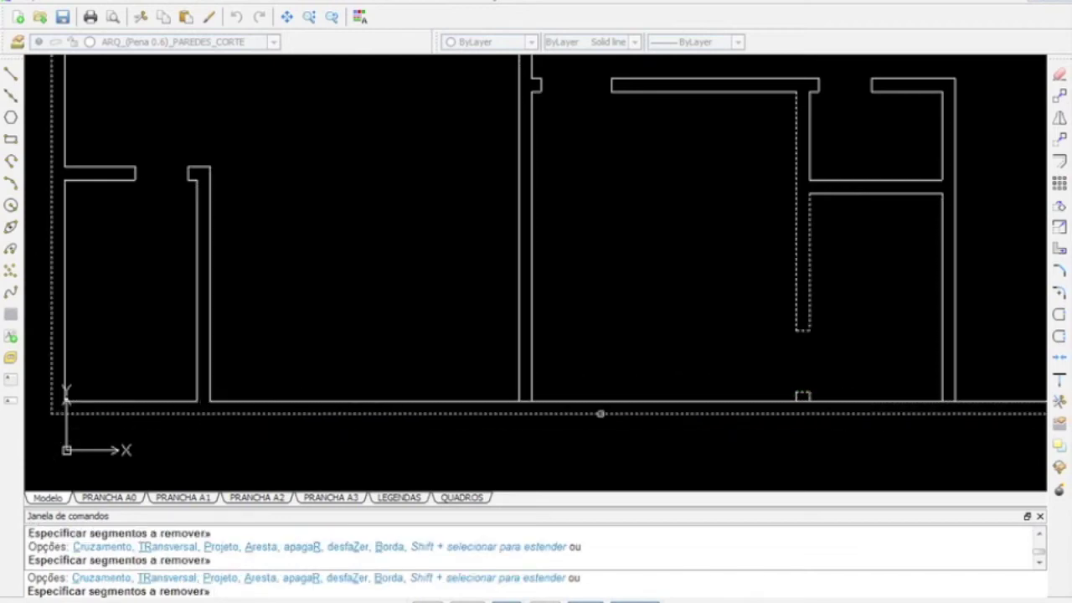
pyautogui.click(525, 402)
pyautogui.press('Return')
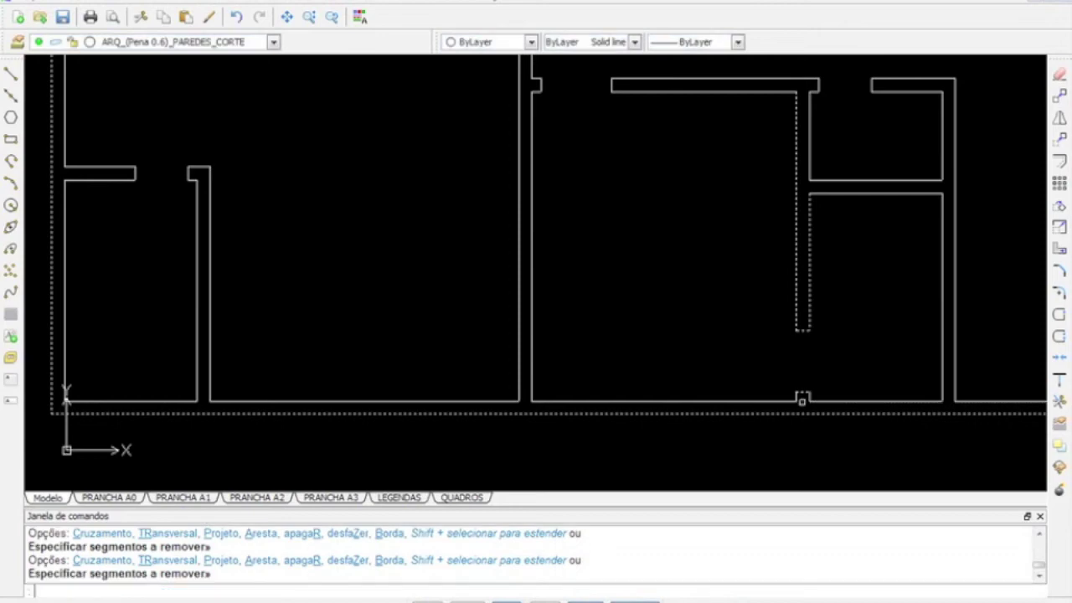
# Fillet the inner wall lines at the large right-hand room's bottom-right corner into a clean corner
pyautogui.write('p')
pyautogui.press('Return')
pyautogui.moveTo(844, 285); pyautogui.dragTo(338, 324)
pyautogui.press('Return')
pyautogui.write('f')
pyautogui.press('Return')
pyautogui.click(696, 439)
pyautogui.click(711, 433)
# Draw a vertical guide line up from the midpoint of the bottom wall's inner line in each of the four bottom rooms left of the large right-hand room
pyautogui.write('z')
pyautogui.press('Return')
pyautogui.press('Escape')
pyautogui.write('z')
pyautogui.press('Return')
pyautogui.write('aj')
pyautogui.press('Return')
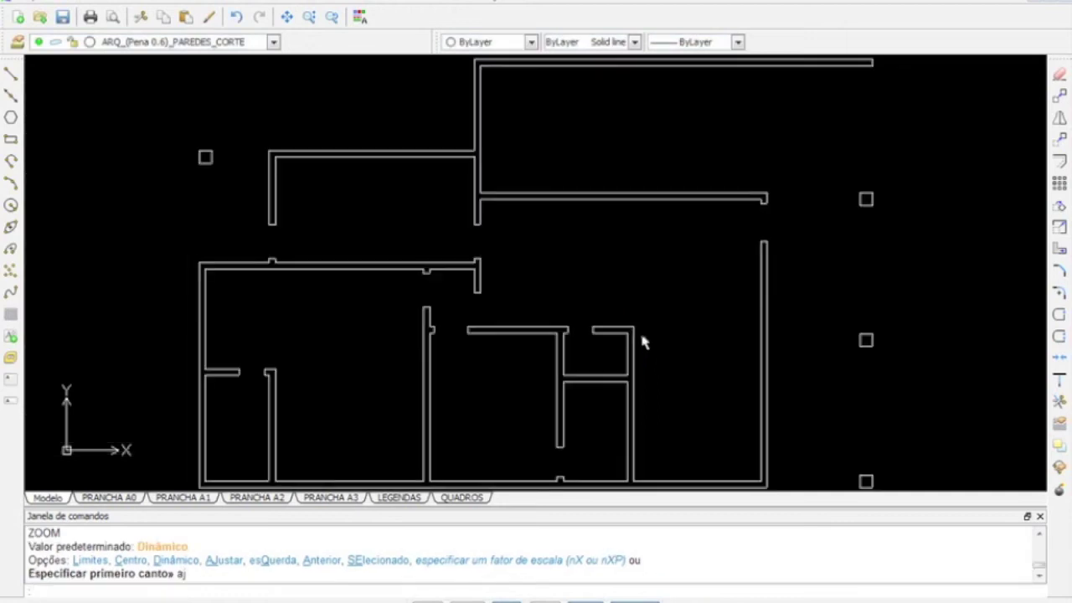
pyautogui.write('l')
pyautogui.press('Return')
pyautogui.click(349, 481)
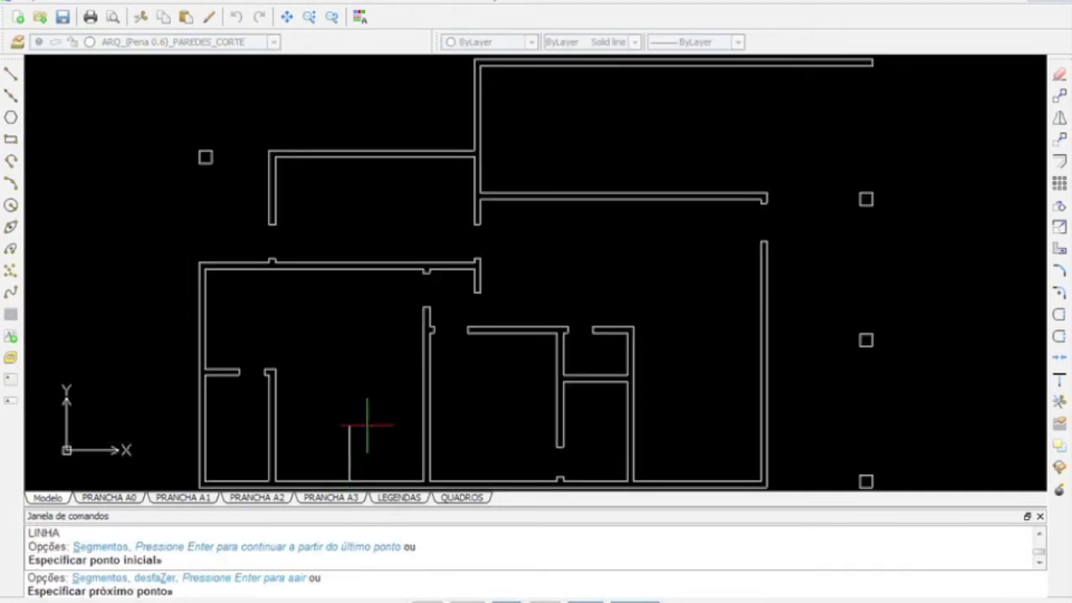
pyautogui.click(351, 423)
pyautogui.press('Return')
pyautogui.press('Return')
pyautogui.click(494, 482)
pyautogui.click(494, 427)
pyautogui.press('Return')
pyautogui.press('Return')
pyautogui.click(595, 482)
pyautogui.click(596, 438)
pyautogui.press('Return')
pyautogui.press('Return')
pyautogui.click(236, 482)
pyautogui.click(236, 433)
pyautogui.press('Return')
# Draw guide lines inward from the midpoints of the upper-left room's top wall and the large room's right wall
pyautogui.press('Return')
pyautogui.click(375, 157)
pyautogui.click(367, 203)
pyautogui.press('Escape')
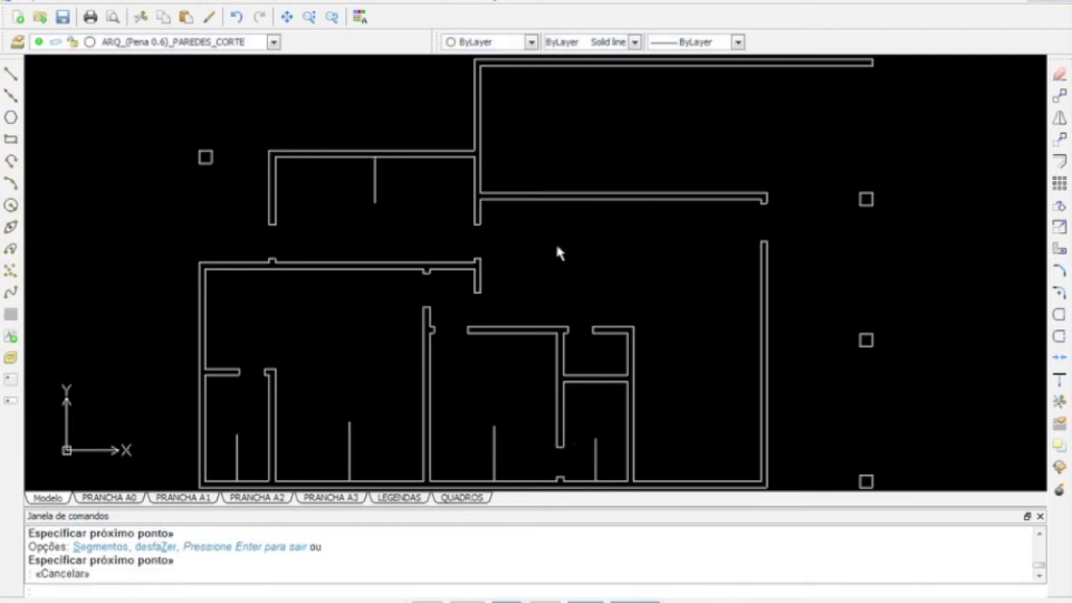
pyautogui.press('Return')
pyautogui.click(763, 362)
pyautogui.click(717, 362)
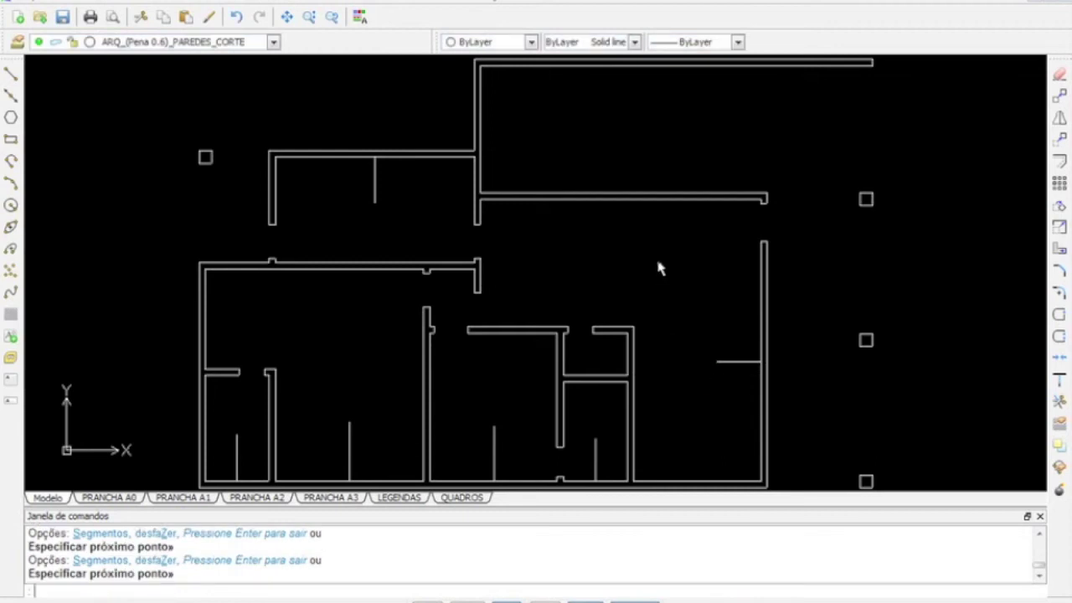
pyautogui.press('Escape')
# Offset the guide lines in the large right room, the two wider bottom rooms and the upper-left room by 1 to both sides
pyautogui.write('o')
pyautogui.press('Return')
pyautogui.write('1')
pyautogui.press('Return')
pyautogui.click(736, 362)
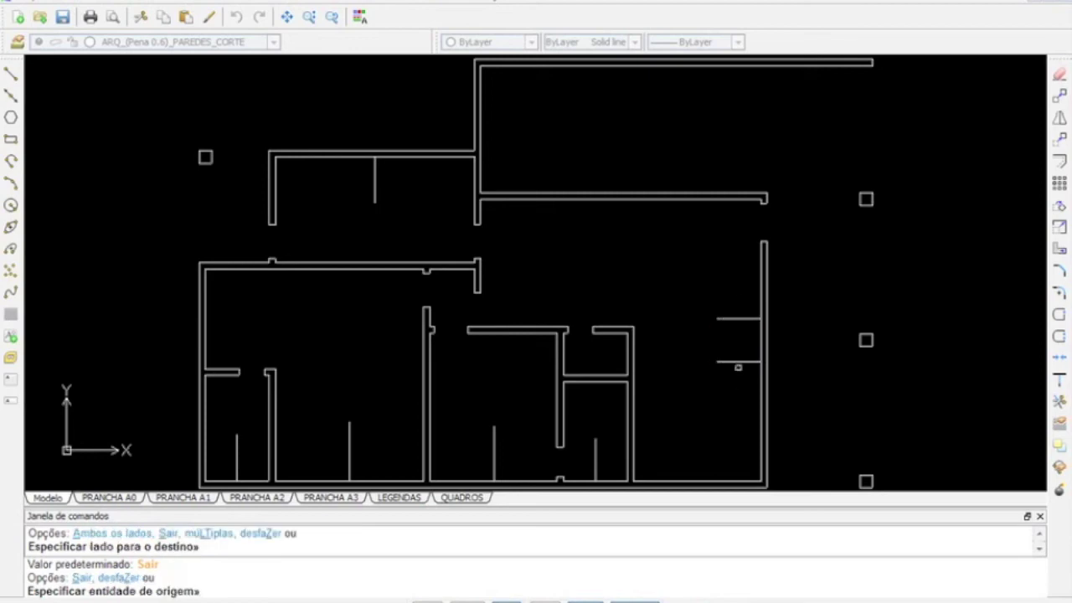
pyautogui.click(492, 433)
pyautogui.click(448, 429)
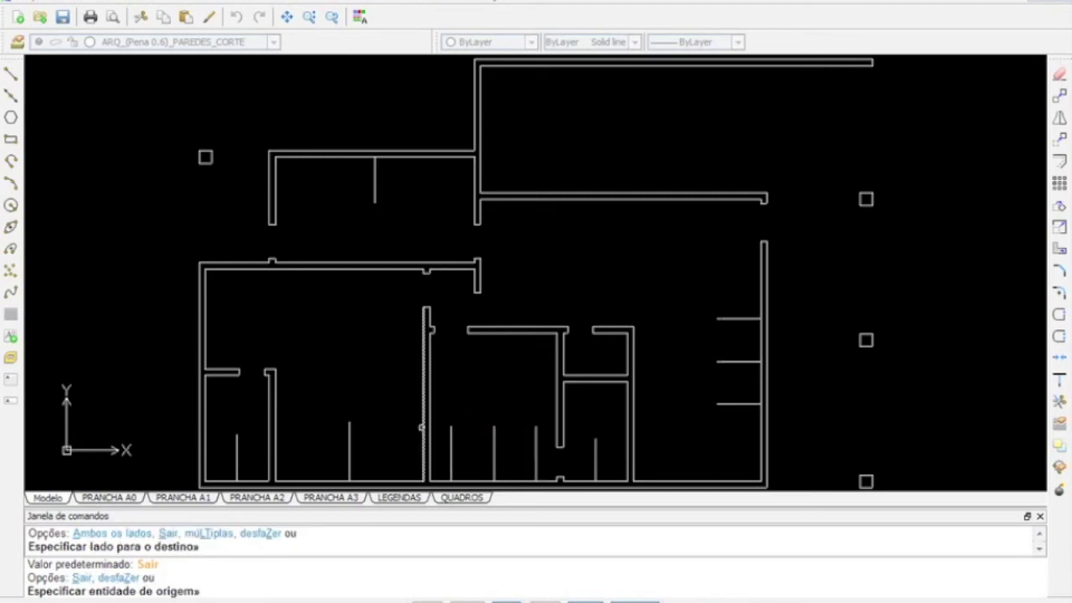
pyautogui.click(374, 191)
pyautogui.click(345, 190)
pyautogui.click(375, 190)
pyautogui.click(406, 194)
pyautogui.press('Return')
# Offset the guide lines in the two narrow bottom rooms by .5 to both sides
pyautogui.press('Return')
pyautogui.write('.5')
pyautogui.press('Return')
pyautogui.click(596, 440)
pyautogui.click(614, 440)
pyautogui.click(595, 447)
pyautogui.click(576, 453)
pyautogui.click(236, 439)
pyautogui.click(253, 444)
pyautogui.click(237, 447)
pyautogui.click(221, 447)
pyautogui.press('Return')
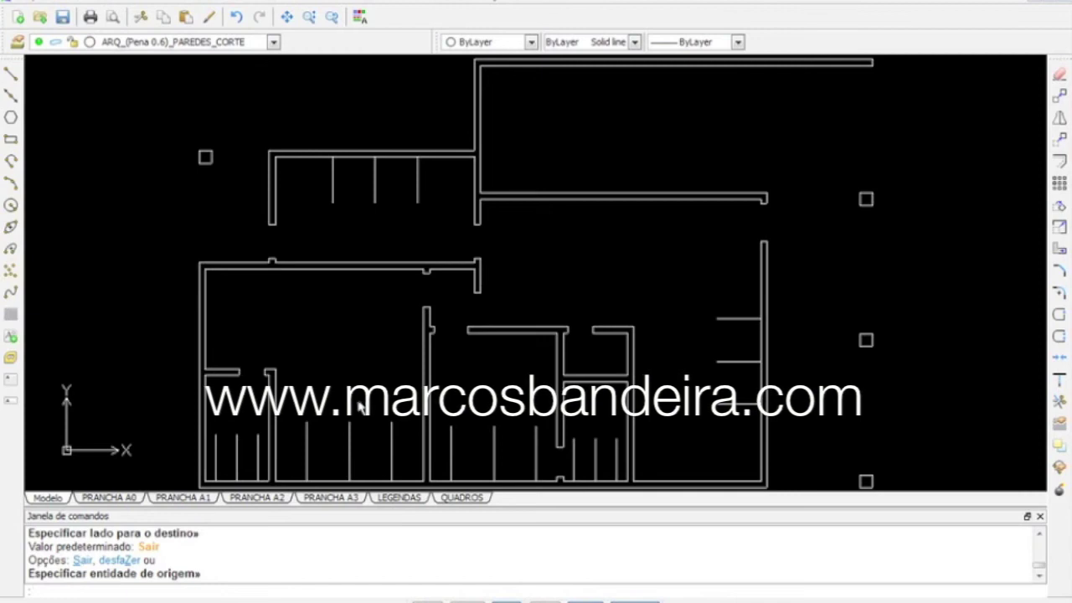
# Erase the original centre guide line between each pair of offset lines in all six rooms
pyautogui.write('e')
pyautogui.press('Return')
pyautogui.click(345, 434)
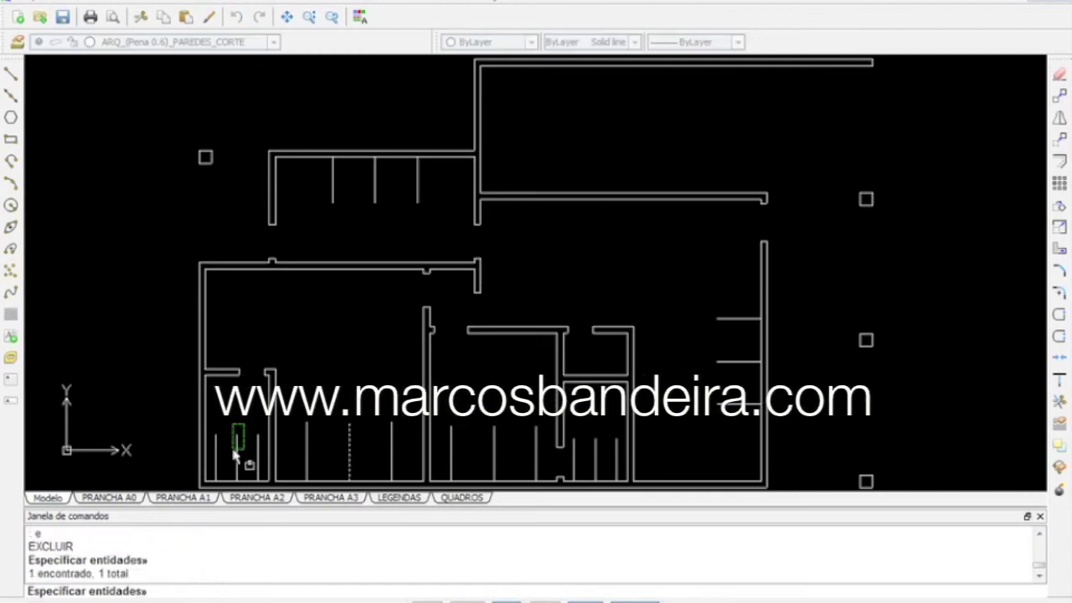
pyautogui.click(237, 446)
pyautogui.click(376, 186)
pyautogui.moveTo(503, 440); pyautogui.dragTo(488, 452)
pyautogui.moveTo(609, 421); pyautogui.dragTo(590, 449)
pyautogui.moveTo(741, 338); pyautogui.dragTo(710, 367)
pyautogui.press('Return')
# Extend all the offset lines through the wall thickness to the outer wall lines
pyautogui.write('ex')
pyautogui.press('Return')
pyautogui.press('Return')
pyautogui.click(737, 318)
pyautogui.click(572, 464)
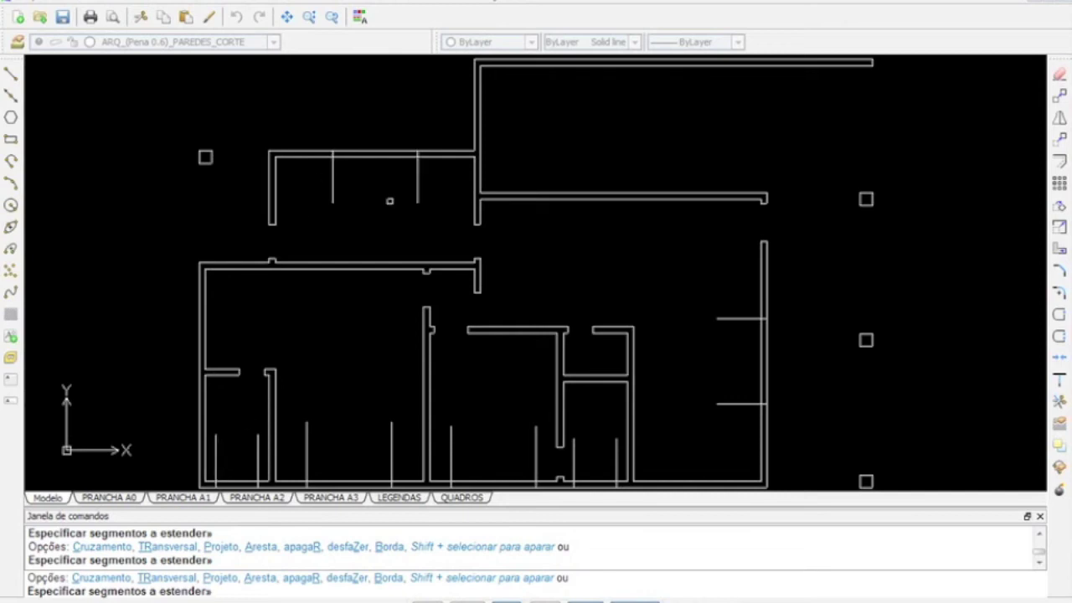
pyautogui.press('Return')
# Trim the jamb lines to the wall thickness and cut the wall segments between them in the four wider rooms to form window openings
pyautogui.write('tr')
pyautogui.press('Return')
pyautogui.press('Return')
pyautogui.moveTo(439, 182); pyautogui.dragTo(322, 174)
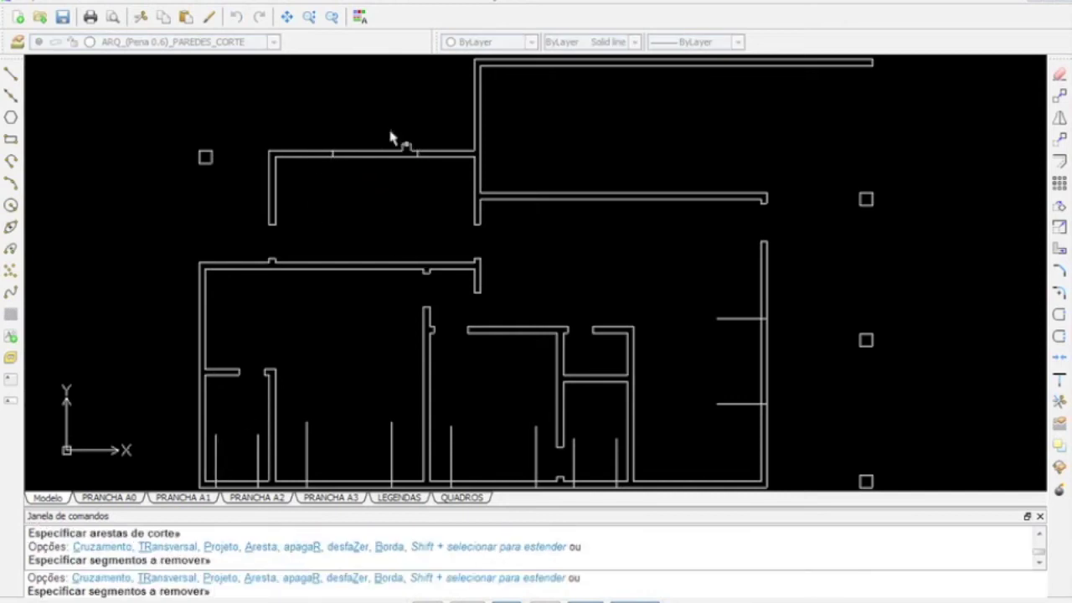
pyautogui.moveTo(379, 463); pyautogui.dragTo(351, 488)
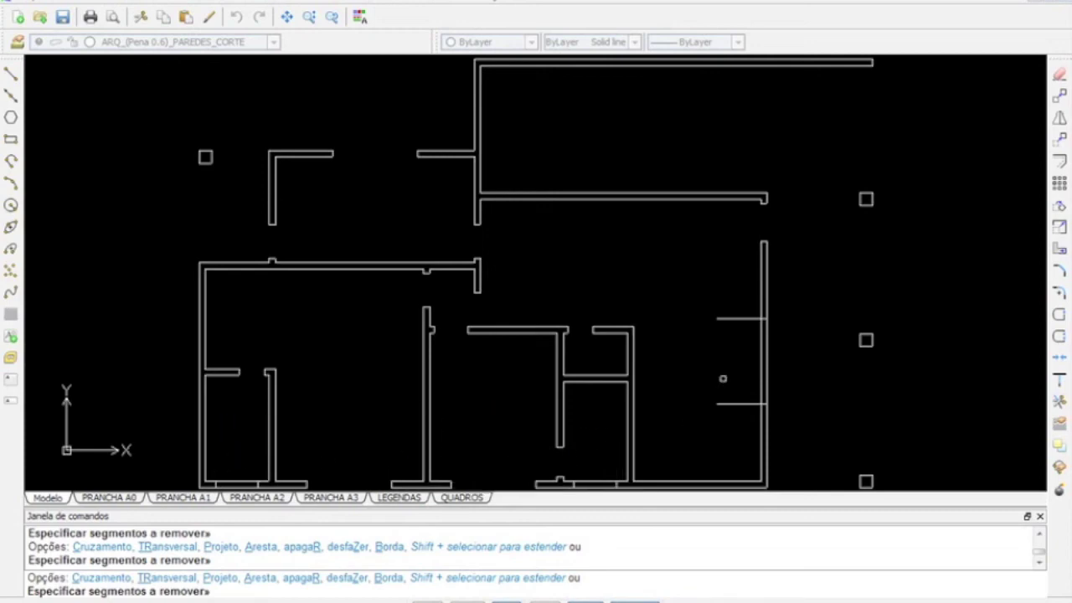
pyautogui.press('Escape')
# Measure the distance from the upper-left room's top wall junction to the inner top-left corner of the large upper space
pyautogui.write('z')
pyautogui.press('Return')
pyautogui.press('Return')
pyautogui.moveTo(672, 273); pyautogui.dragTo(676, 299)
pyautogui.press('Escape')
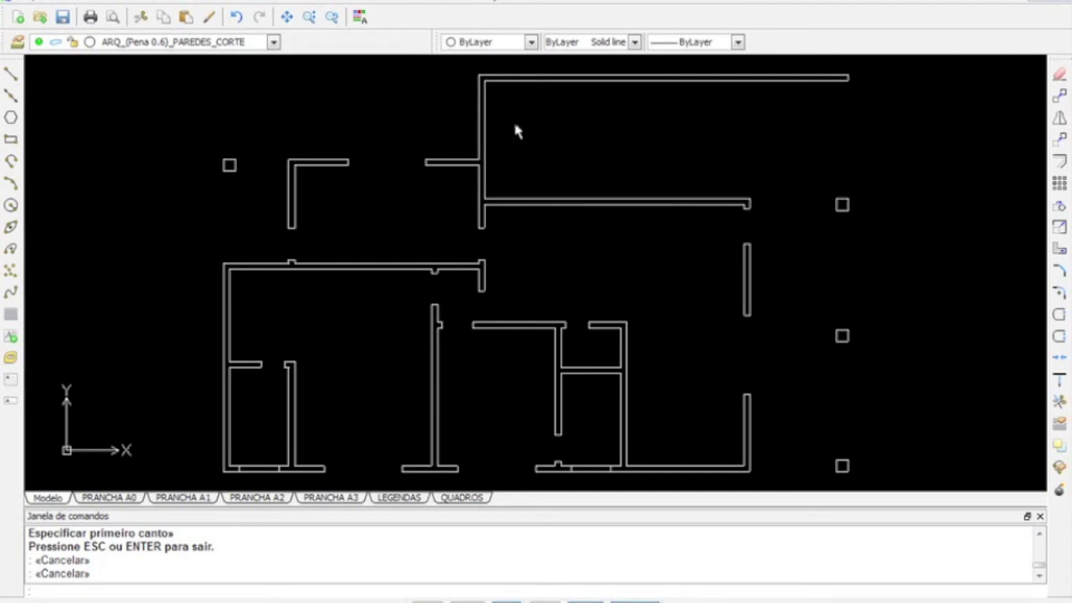
pyautogui.write('z')
pyautogui.press('Return')
pyautogui.click(832, 64)
pyautogui.click(419, 307)
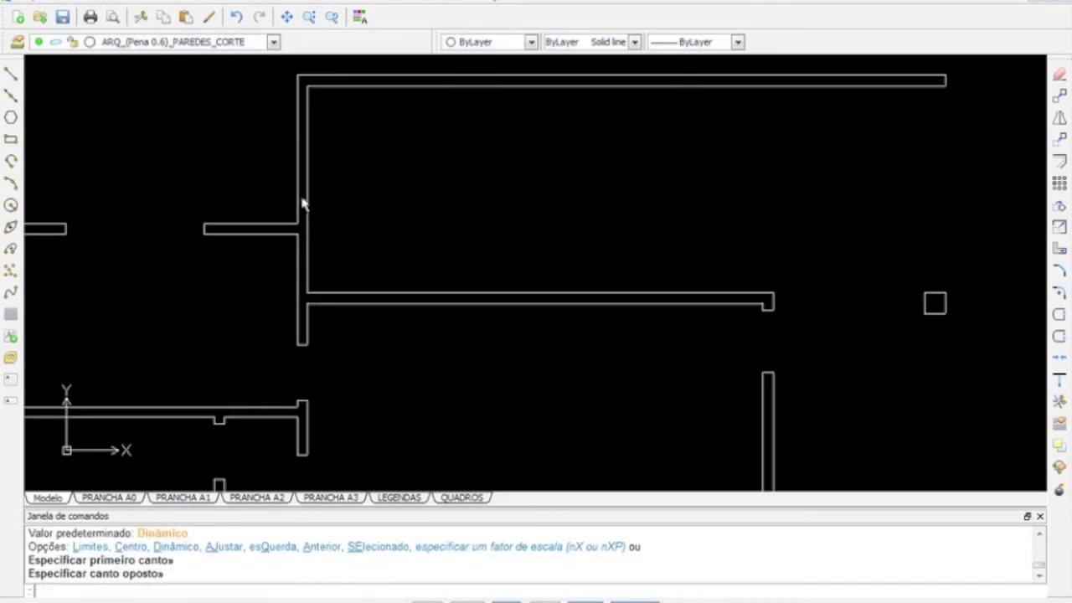
pyautogui.write('l')
pyautogui.press('Return')
pyautogui.press('Escape')
pyautogui.write('di')
pyautogui.press('Return')
pyautogui.click(298, 223)
pyautogui.click(307, 86)
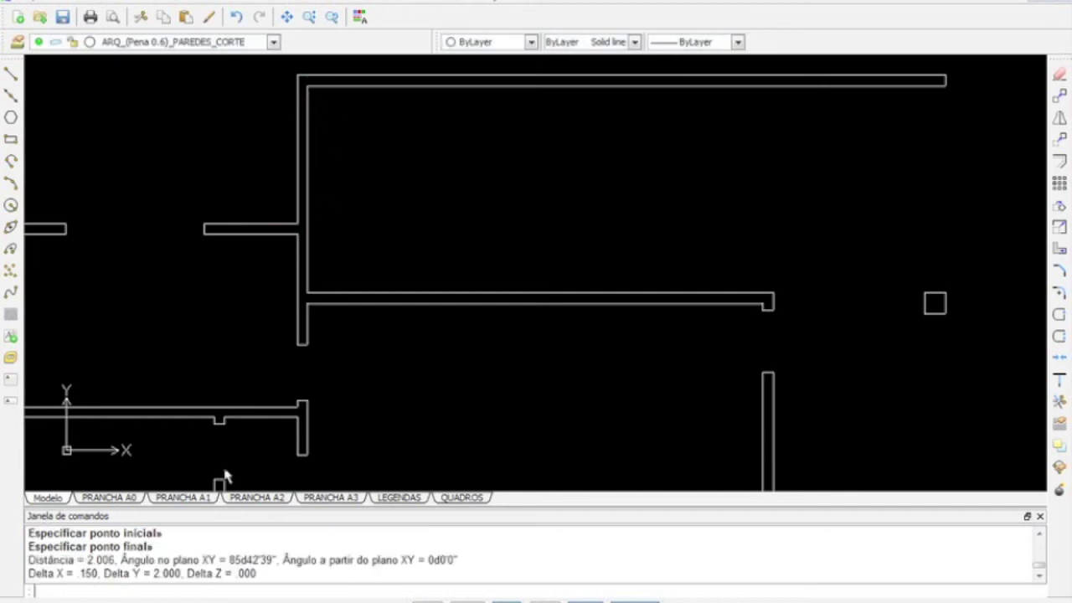
# Offset the upper space's inner top wall line downward and the upper-left room's outer top wall line upward by .5
pyautogui.click(395, 184)
pyautogui.write('o')
pyautogui.press('Return')
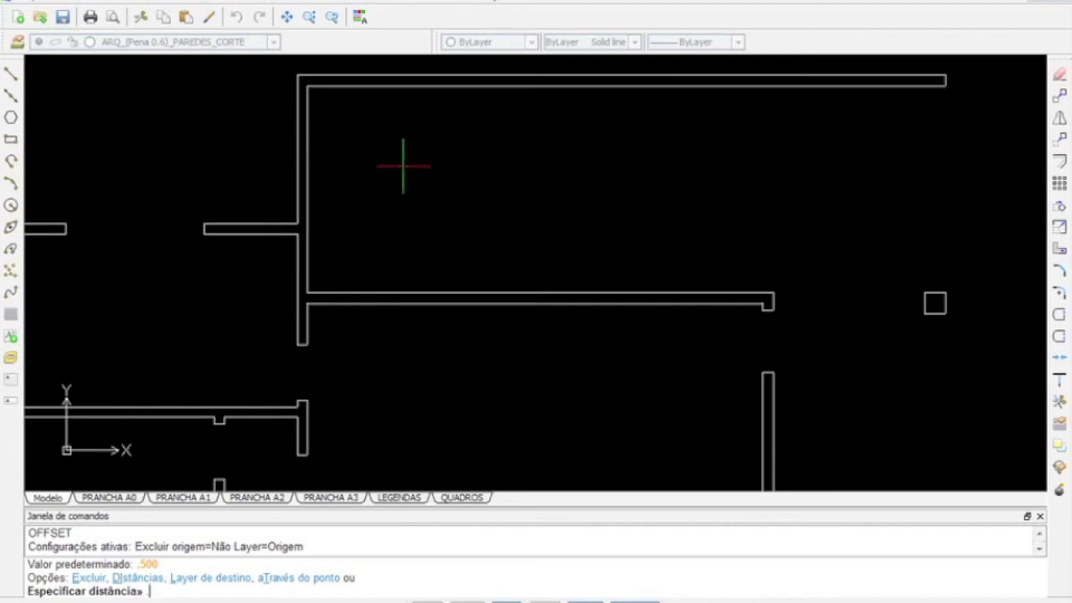
pyautogui.write('.5')
pyautogui.press('Return')
pyautogui.click(351, 86)
pyautogui.click(326, 159)
pyautogui.click(282, 226)
pyautogui.click(339, 174)
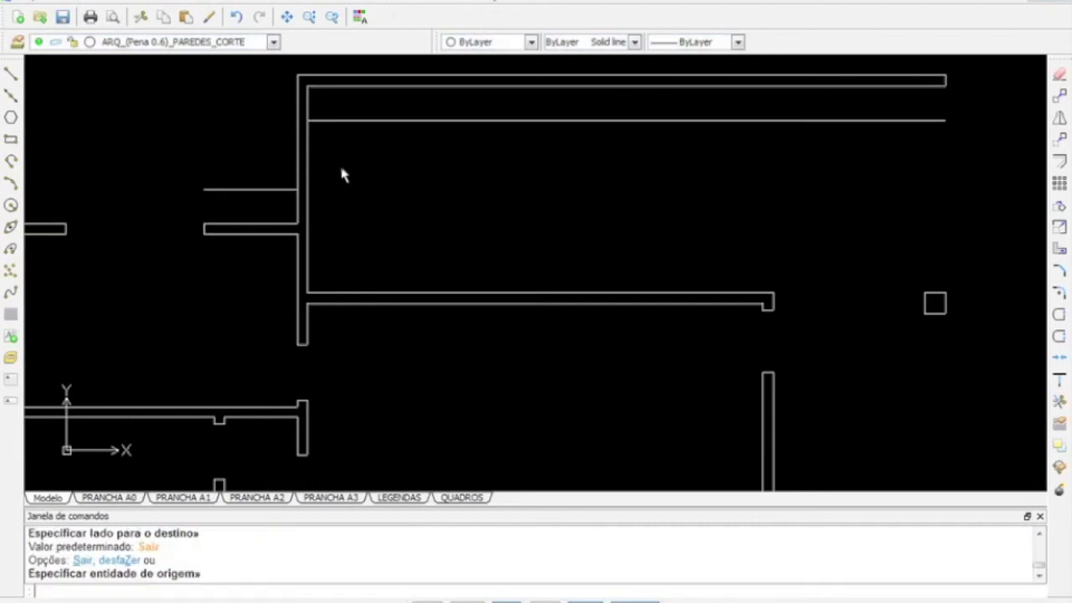
# Extend both offset lines across the shared vertical wall to its far side
pyautogui.press('Escape')
pyautogui.write('ex')
pyautogui.press('Return')
pyautogui.press('Return')
pyautogui.click(295, 189)
pyautogui.click(316, 121)
pyautogui.press('Return')
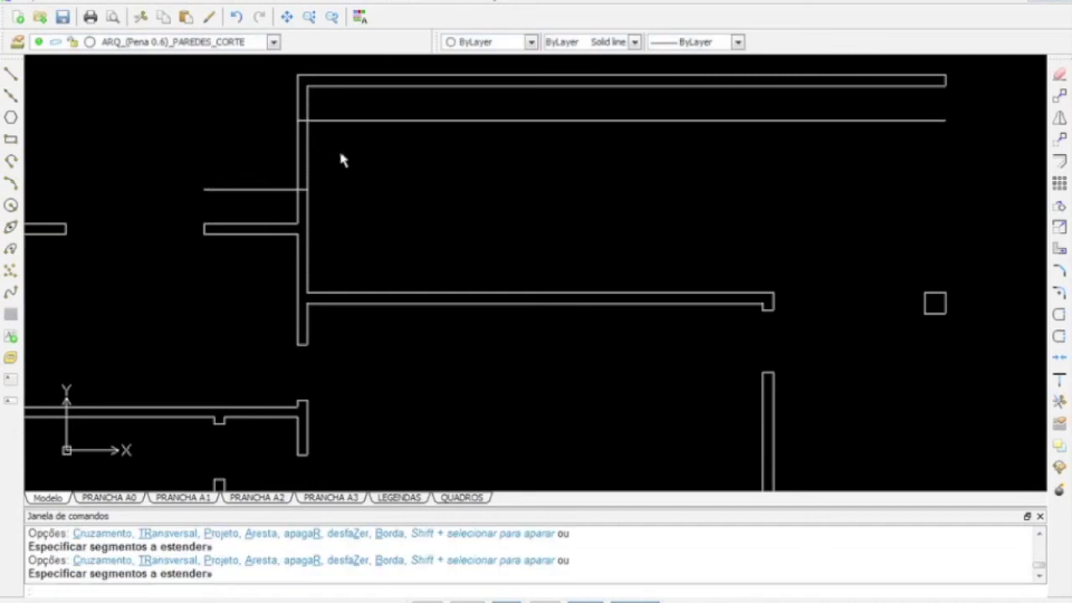
# Trim both offset lines outside the shared vertical wall, using the wall's two lines as cutting edges
pyautogui.write('tr')
pyautogui.press('Return')
pyautogui.click(356, 101)
pyautogui.click(268, 216)
pyautogui.press('Return')
pyautogui.click(269, 189)
pyautogui.click(333, 121)
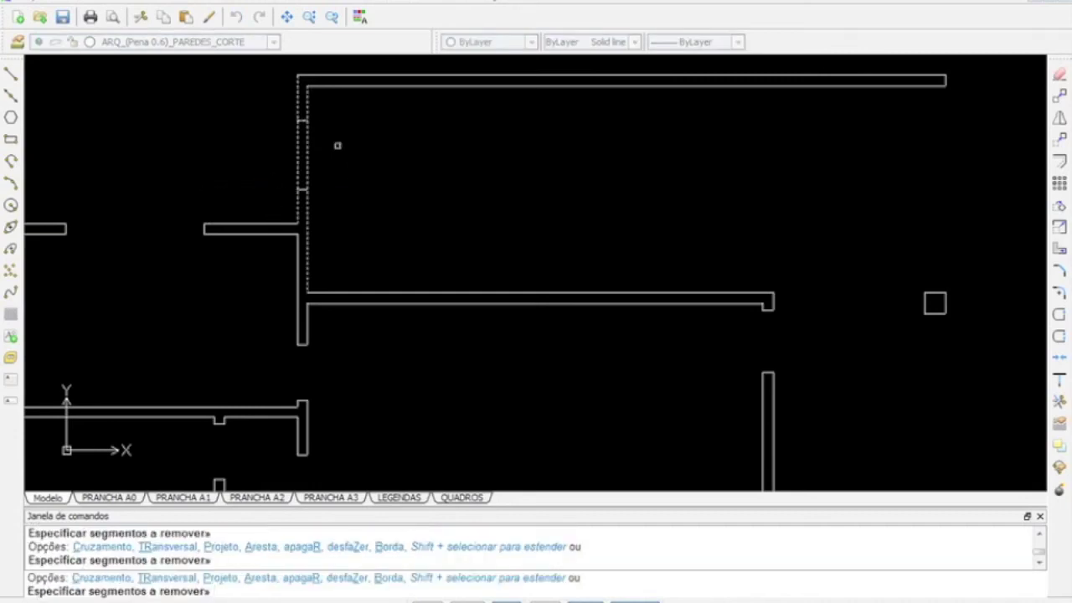
pyautogui.press('Return')
# Measure the inner length of the large room's top wall between its left and right walls
pyautogui.write('di')
pyautogui.press('Return')
pyautogui.click(307, 303)
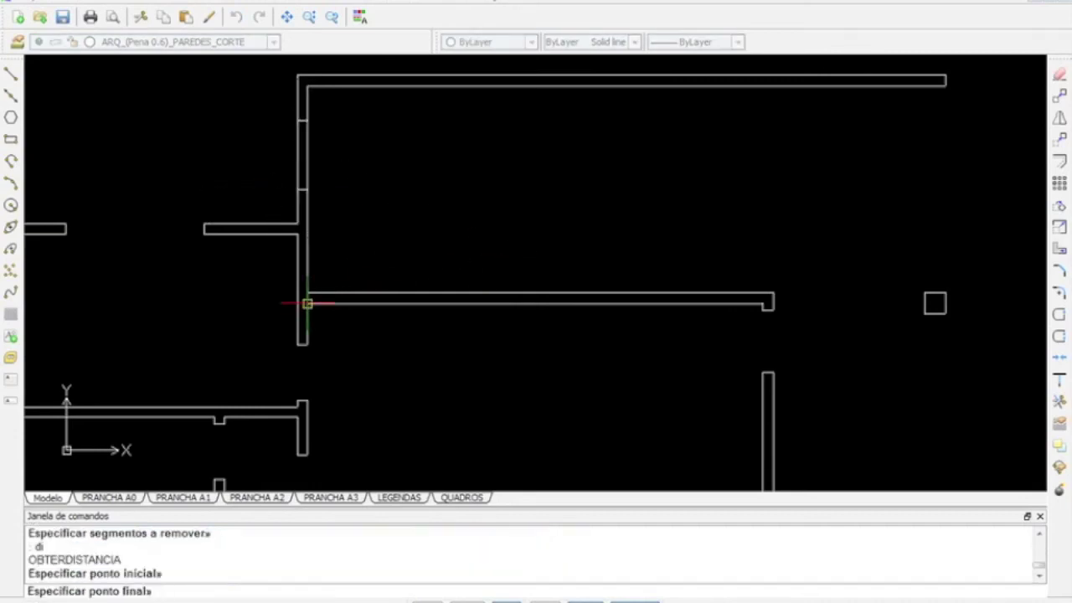
pyautogui.click(764, 303)
pyautogui.moveTo(84, 560); pyautogui.dragTo(109, 560)
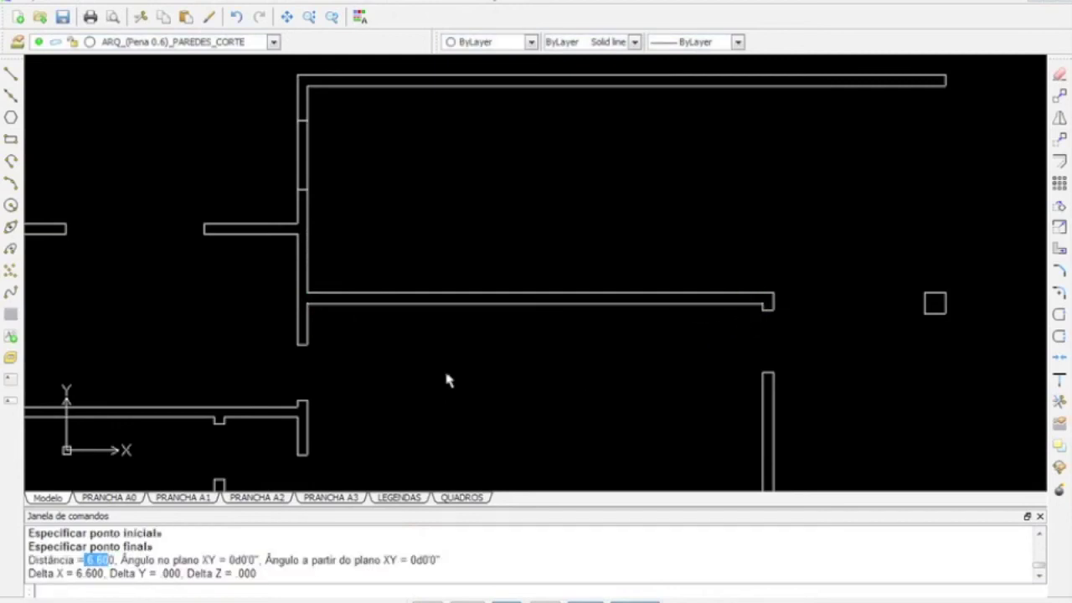
# Calculate 6,6-4 and divide the result by 3 in the calculator to get the window spacing
pyautogui.write('cal')
pyautogui.press('Return')
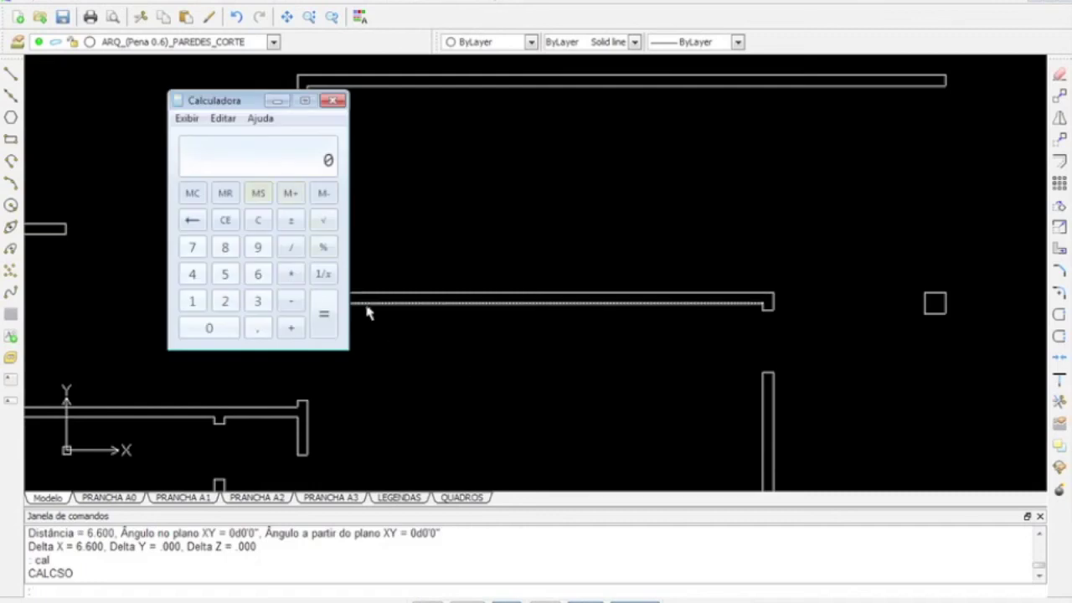
pyautogui.write('6,6-4')
pyautogui.press('Return')
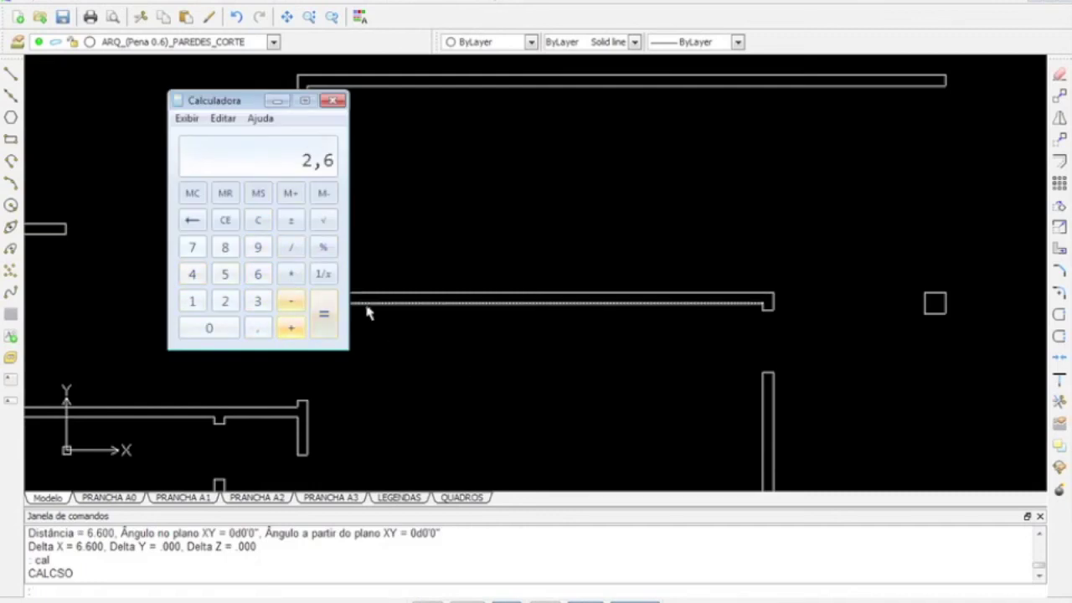
pyautogui.press('Return')
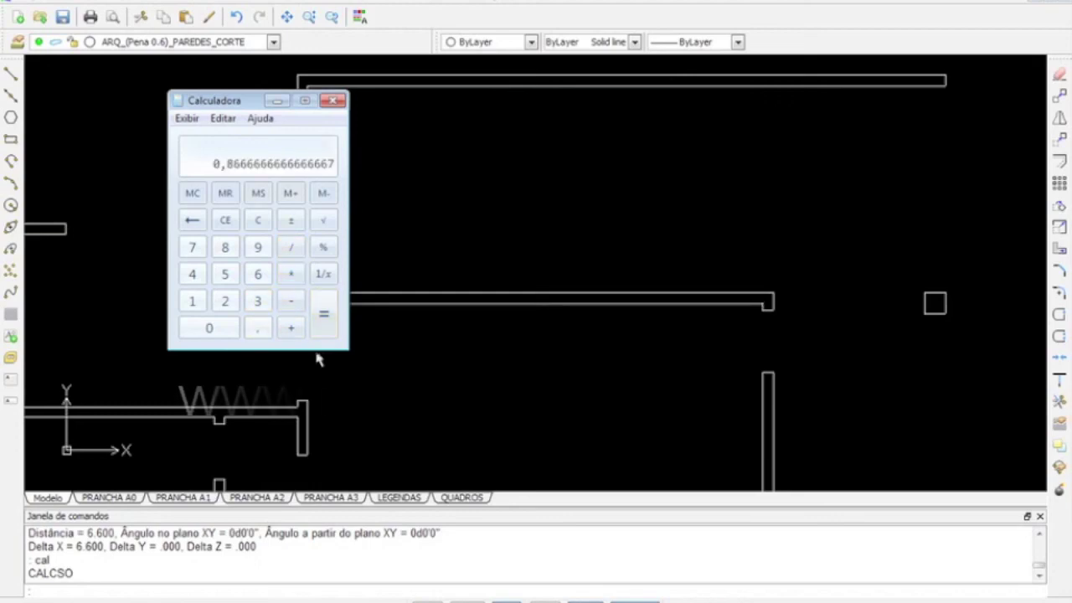
pyautogui.hotkey('alt', 'F4')
# Offset the short vertical wall line below the large room's top wall into the room to mark the first window jamb
pyautogui.click(352, 275)
pyautogui.write('o')
pyautogui.press('Return')
pyautogui.write('.5')
pyautogui.press('Return')
pyautogui.click(308, 321)
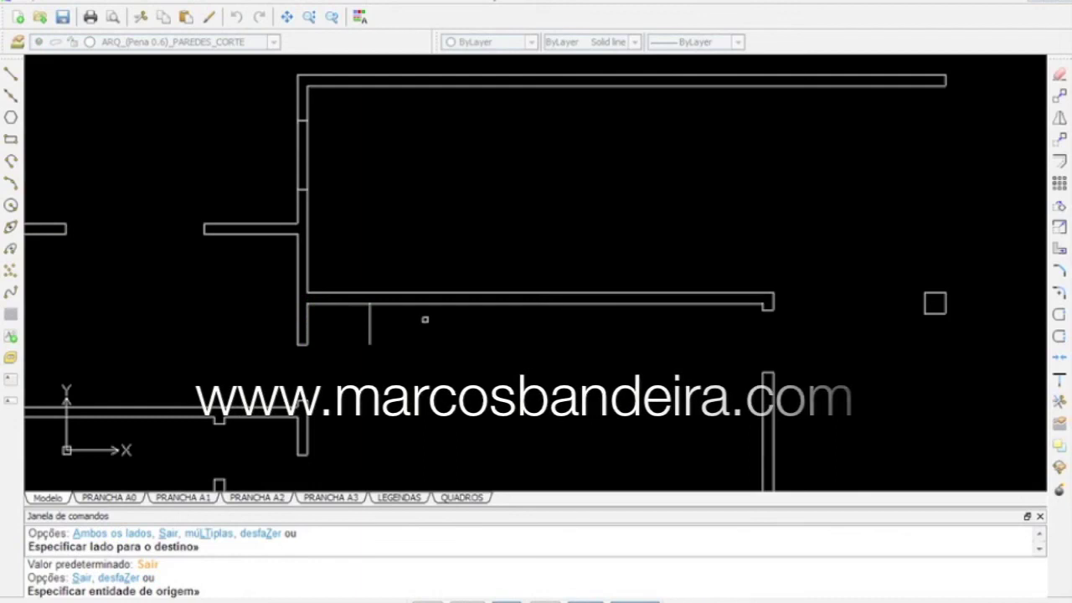
pyautogui.click(423, 329)
# Offset the first jamb line by 2 farther into the room to mark the window's second jamb
pyautogui.click(370, 328)
pyautogui.click(430, 319)
pyautogui.press('Return')
pyautogui.press('Return')
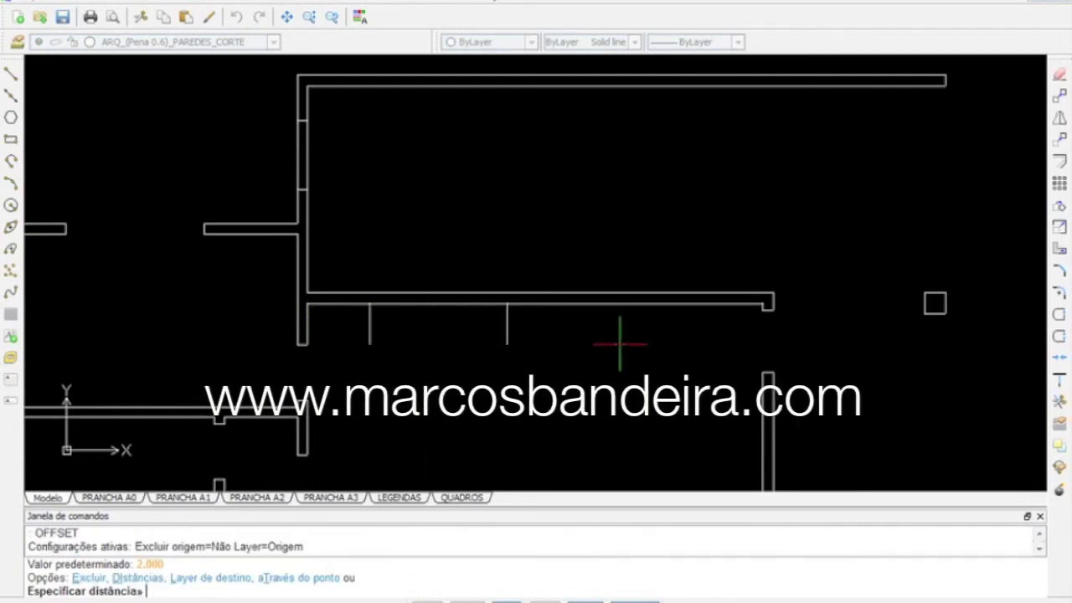
# Offset the short inner line of the right wall stub by 0.9 into the large room to mark the second window's near jamb
pyautogui.write('.9')
pyautogui.press('Return')
pyautogui.click(763, 308)
pyautogui.click(698, 326)
pyautogui.press('Return')
# Offset the second window's near jamb line by 2 farther into the room to mark its other jamb
pyautogui.press('Return')
pyautogui.write('2')
pyautogui.press('Return')
pyautogui.click(700, 308)
pyautogui.click(647, 332)
pyautogui.press('Return')
# Extend the window jamb lines up through both faces of the large room's top wall
pyautogui.write('z')
pyautogui.press('Return')
pyautogui.click(781, 257)
pyautogui.click(273, 393)
pyautogui.write('ex')
pyautogui.press('Return')
pyautogui.press('Return')
pyautogui.click(904, 220)
pyautogui.click(231, 241)
pyautogui.press('Return')
pyautogui.press('Escape')
pyautogui.press('Escape')
# Trim the wall lines between each pair of jambs and the jamb lines' excess below the wall to open both windows
pyautogui.write('tr')
pyautogui.press('Return')
pyautogui.click(914, 177)
pyautogui.click(210, 344)
pyautogui.press('Return')
pyautogui.click(583, 256)
pyautogui.click(416, 316)
pyautogui.click(394, 167)
pyautogui.click(468, 263)
pyautogui.click(768, 175)
pyautogui.click(703, 297)
pyautogui.press('Return')
# Trim the leftover line crossing the large room's top wall at its junction with the right wall stub
pyautogui.write('z')
pyautogui.press('Return')
pyautogui.write('e')
pyautogui.press('Return')
pyautogui.press('Escape')
pyautogui.press('Escape')
pyautogui.press('Return')
pyautogui.write('aj z')
pyautogui.press('Return')
pyautogui.click(796, 175)
pyautogui.click(698, 246)
pyautogui.write('tr')
pyautogui.press('Return')
pyautogui.press('Return')
pyautogui.click(642, 200)
pyautogui.press('Return')
# Return to the view of the whole floor plan and save the drawing
pyautogui.write('z')
pyautogui.press('Return')
pyautogui.write('e')
pyautogui.press('Return')
pyautogui.press('Escape')
pyautogui.press('Return')
pyautogui.write('anto» a')
pyautogui.press('Return')
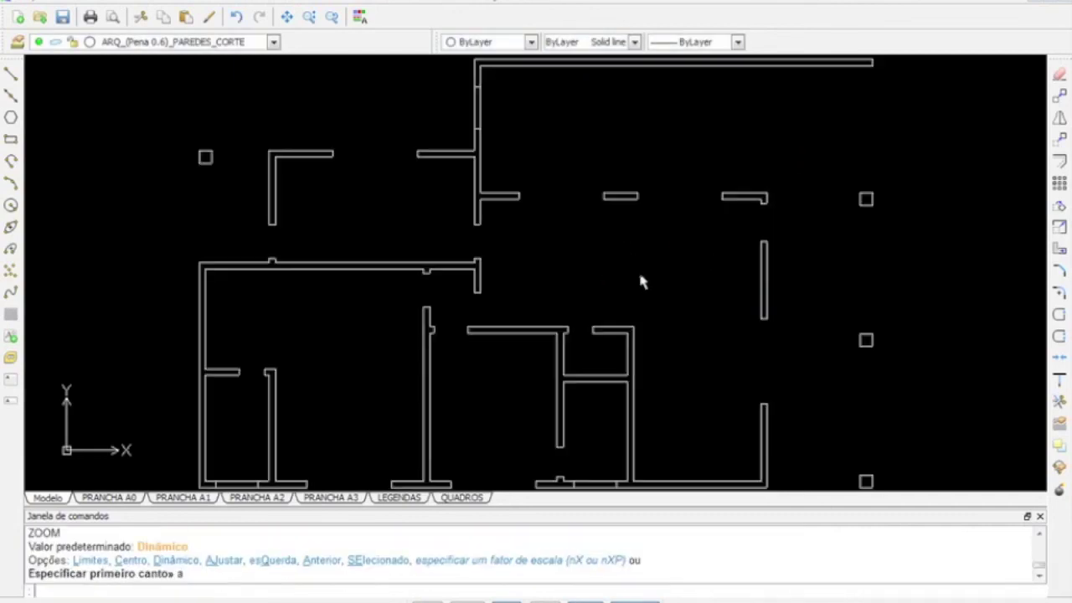
pyautogui.hotkey('ctrl', 's')
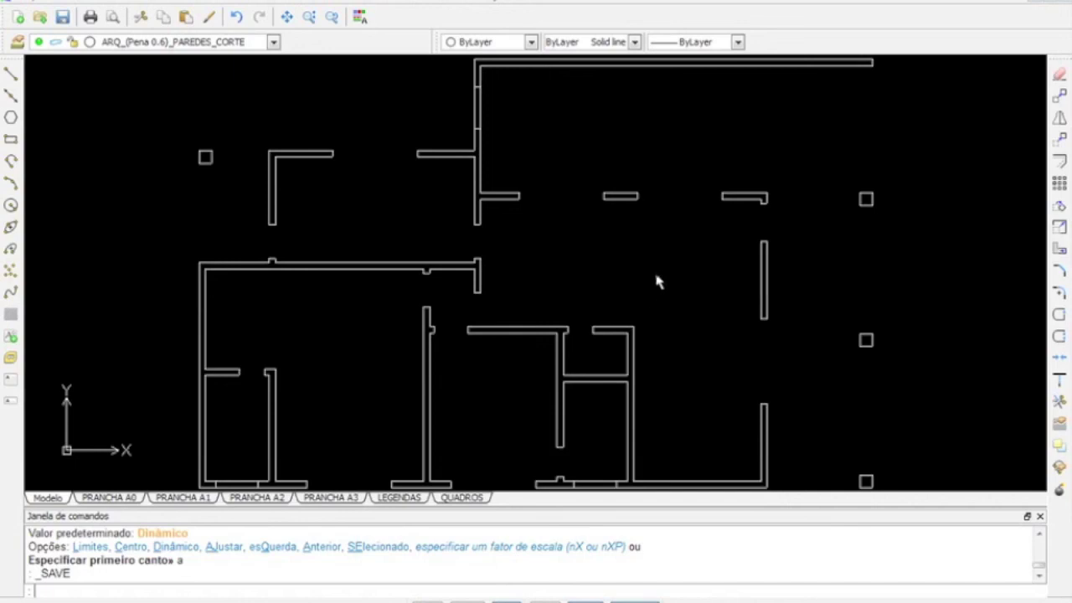